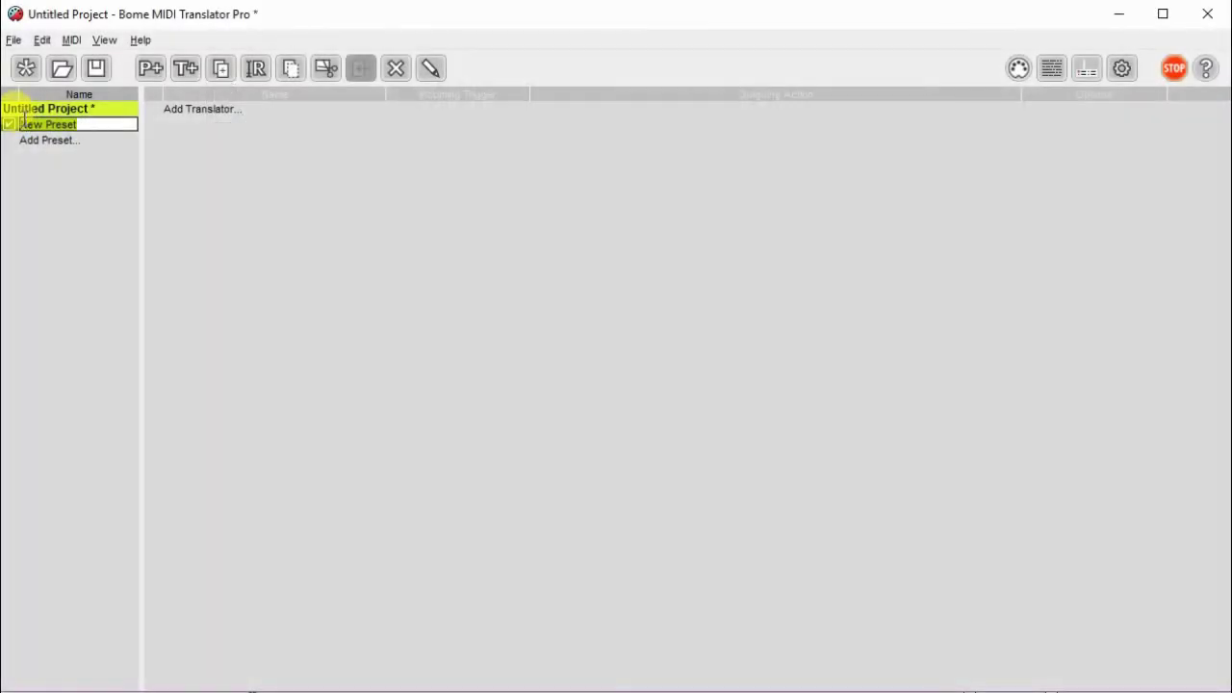
Step: Rename the preset to 'Scaling'
{"action": "type", "text": "Scaling"}
{"action": "key", "text": "BackSpace"}
{"action": "key", "text": "BackSpace"}
{"action": "key", "text": "BackSpace"}
{"action": "key", "text": "BackSpace"}
{"action": "key", "text": "BackSpace"}
{"action": "key", "text": "BackSpace"}
{"action": "type", "text": "a"}
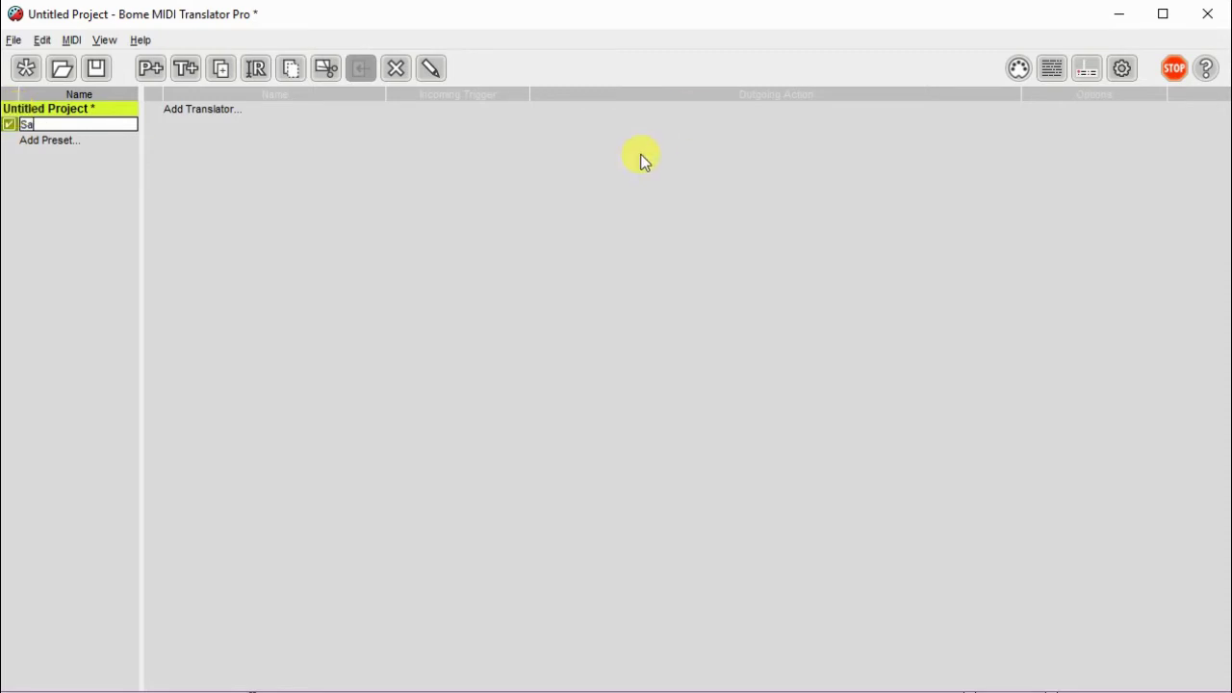
{"action": "key", "text": "BackSpace"}
{"action": "type", "text": "caling"}
{"action": "key", "text": "Return"}
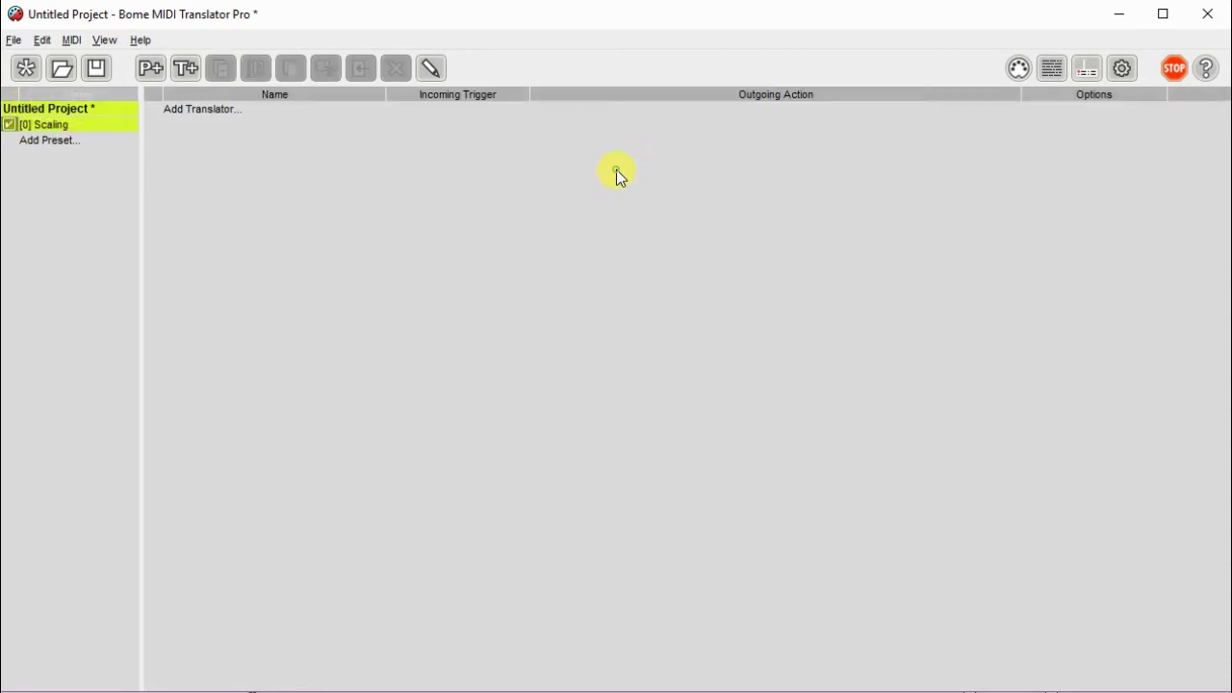
Step: In Project Properties, make WORLDE easy control the default input and Bome Virtual Port 1 the default output
{"action": "left_click", "coordinate": [1017, 69]}
{"action": "left_click_drag", "start_coordinate": [1200, 274], "coordinate": [1193, 385]}
{"action": "left_click", "coordinate": [786, 375]}
{"action": "left_click", "coordinate": [769, 371]}
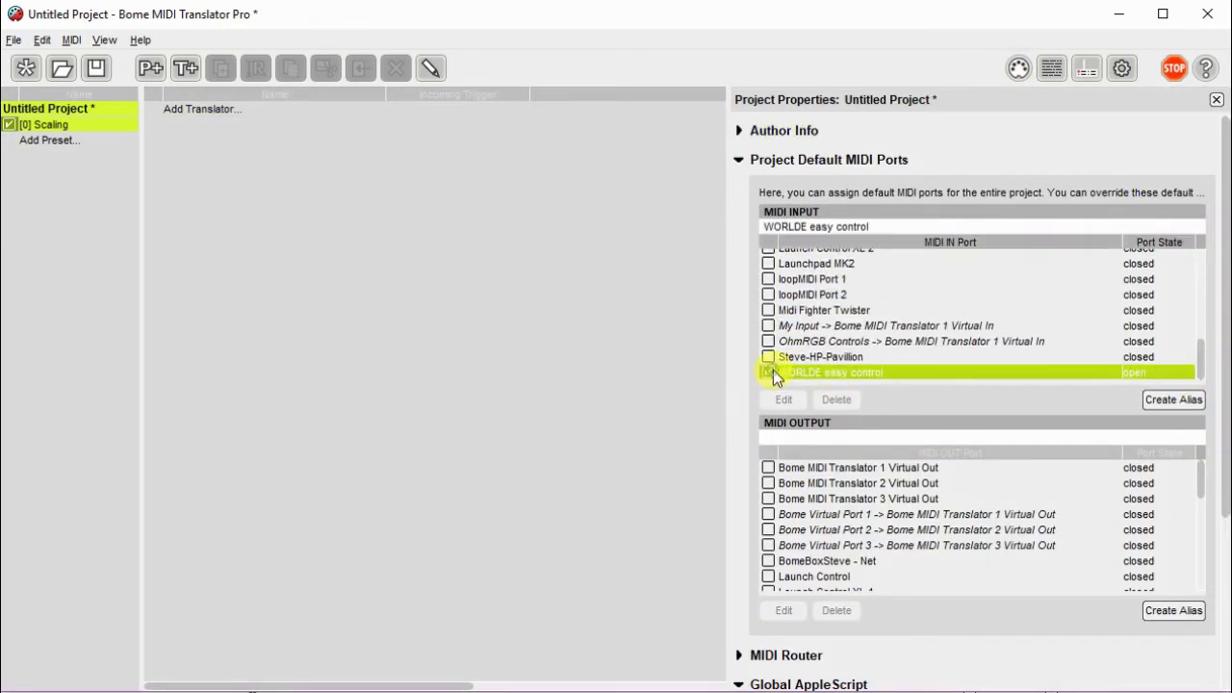
{"action": "left_click", "coordinate": [767, 515]}
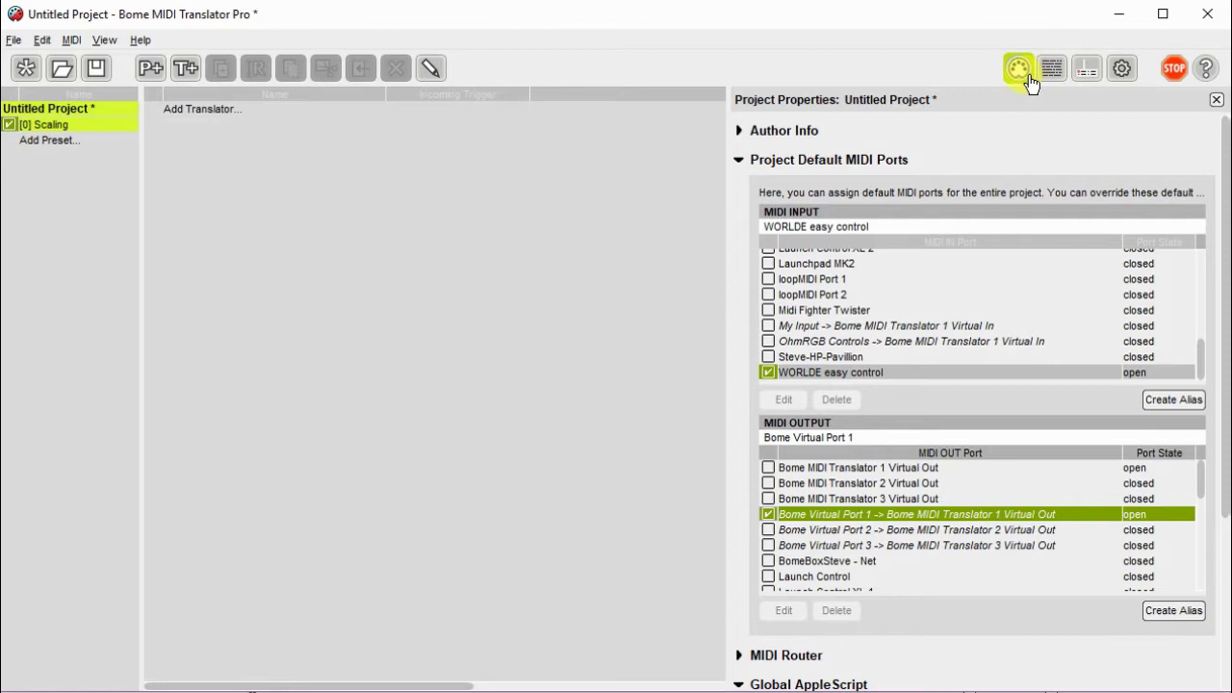
Step: Add a new translator named 'Scale CC' and open it for editing
{"action": "left_click", "coordinate": [1217, 99]}
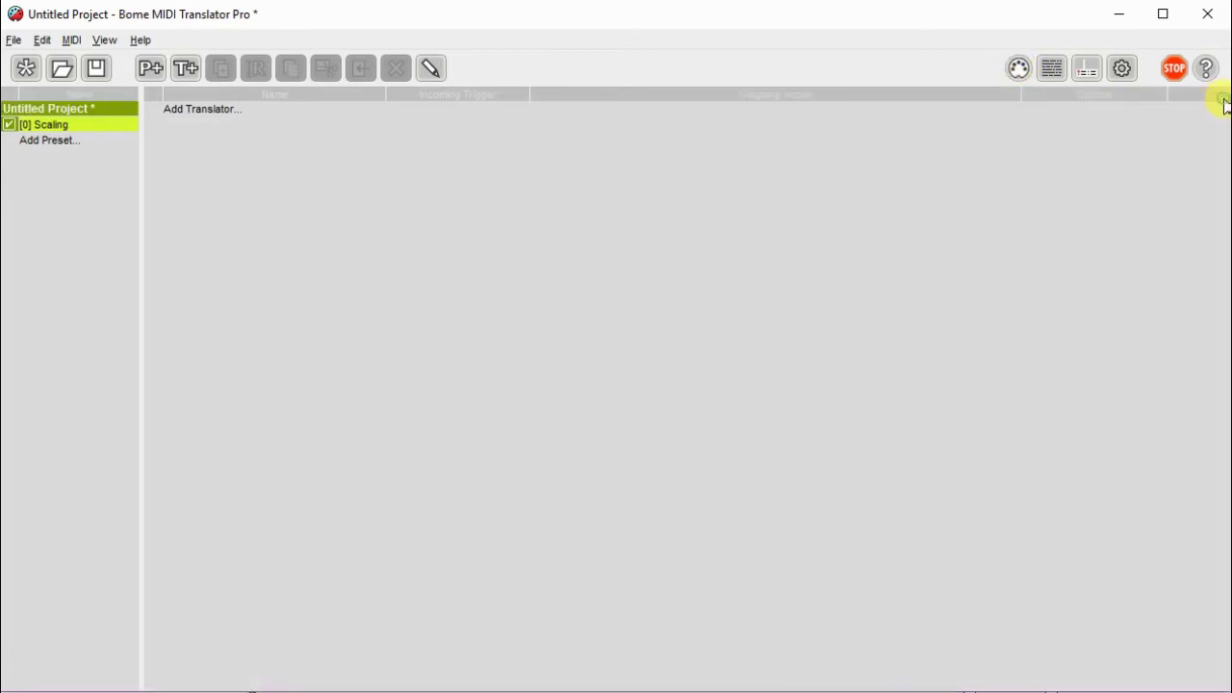
{"action": "left_click", "coordinate": [219, 110]}
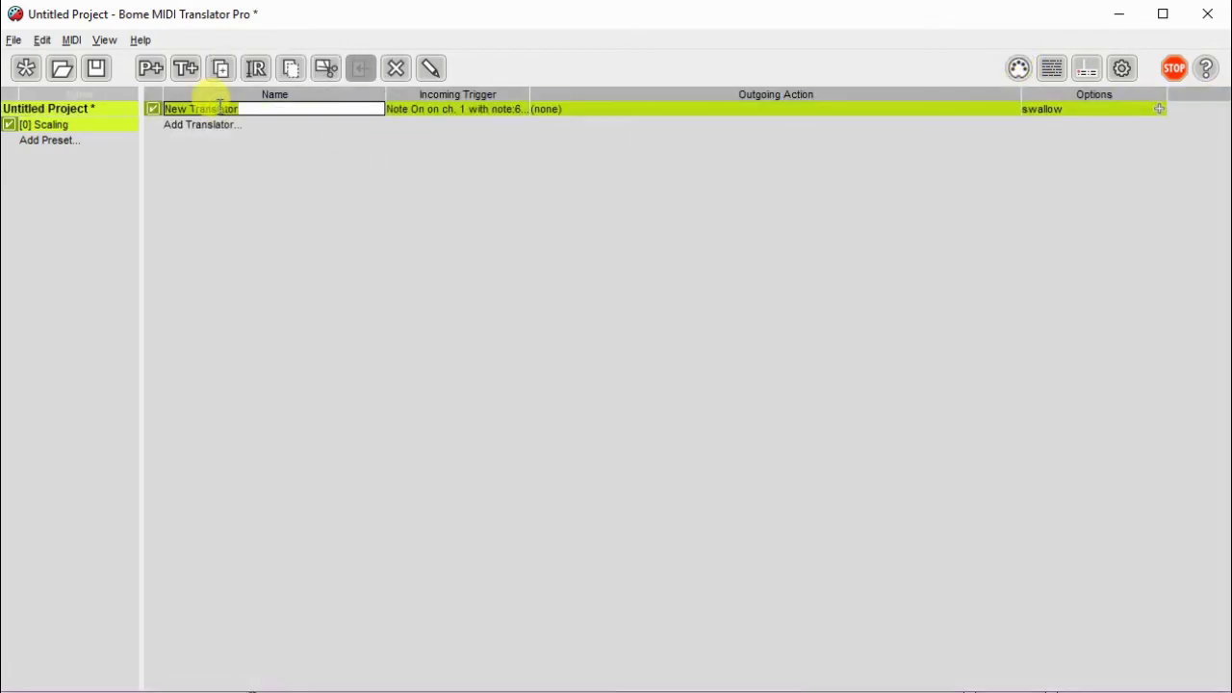
{"action": "type", "text": "Scale "}
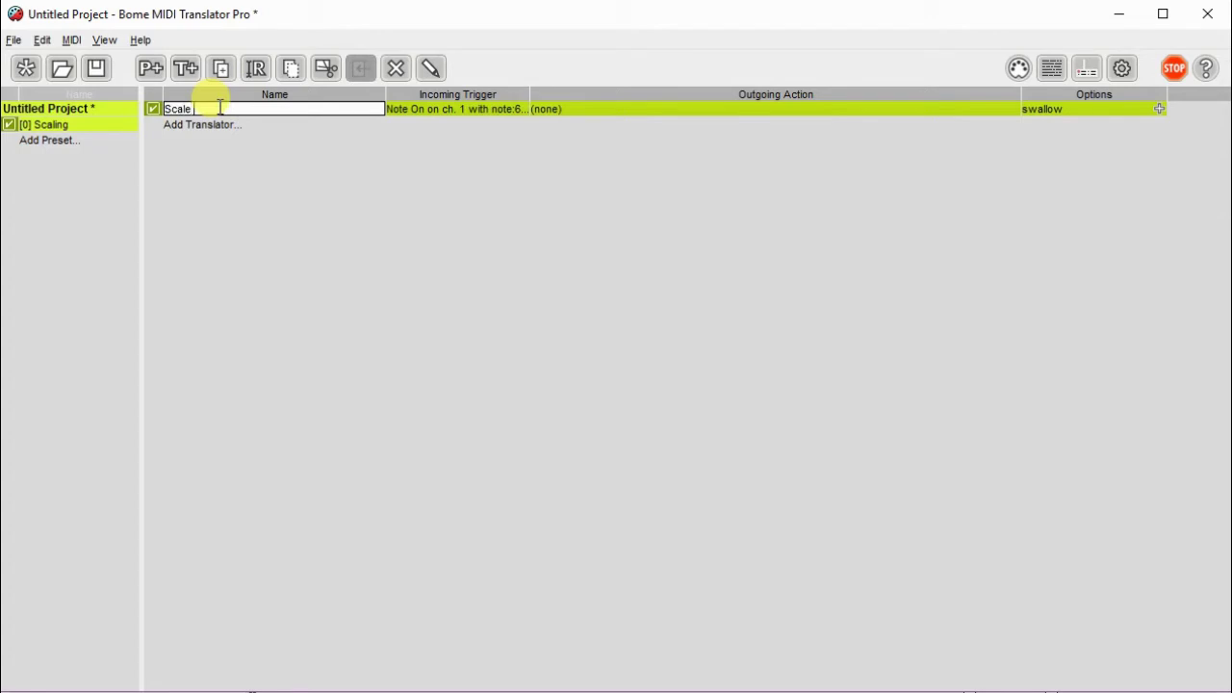
{"action": "type", "text": "CC"}
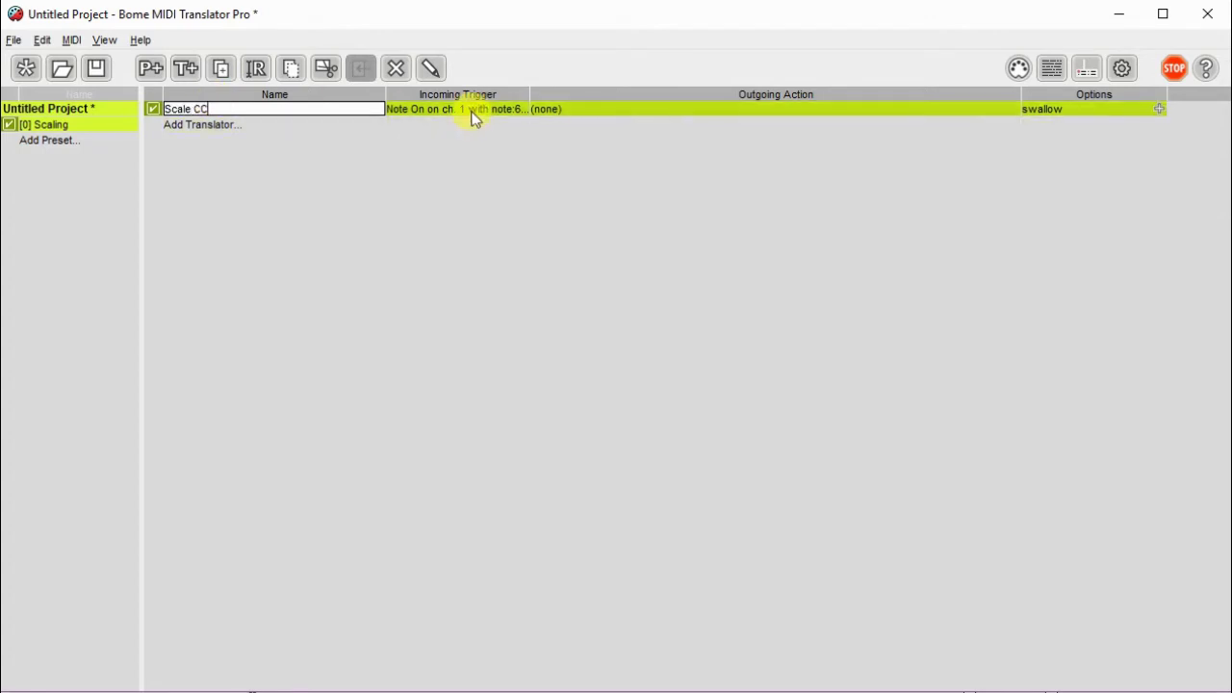
{"action": "key", "text": "Return"}
{"action": "left_click", "coordinate": [218, 160]}
{"action": "left_click", "coordinate": [218, 109]}
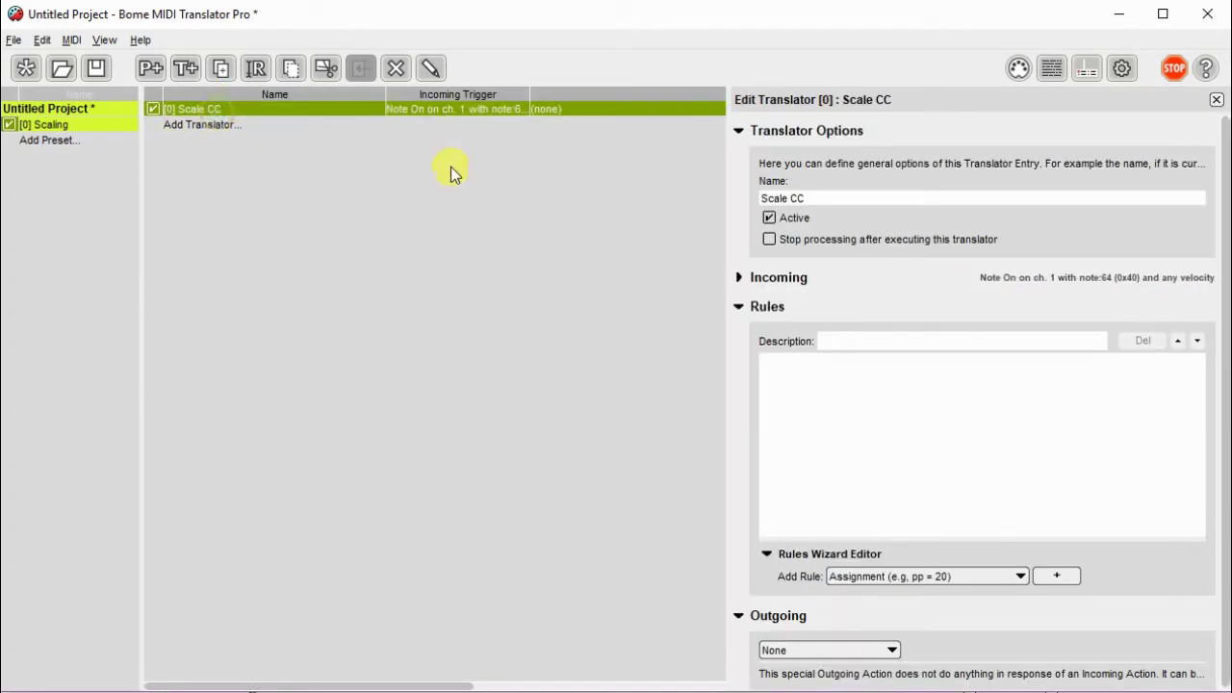
Step: Capture the controller's CC14 as incoming trigger, accepting any value on channel 1 stored in pp
{"action": "left_click", "coordinate": [733, 278]}
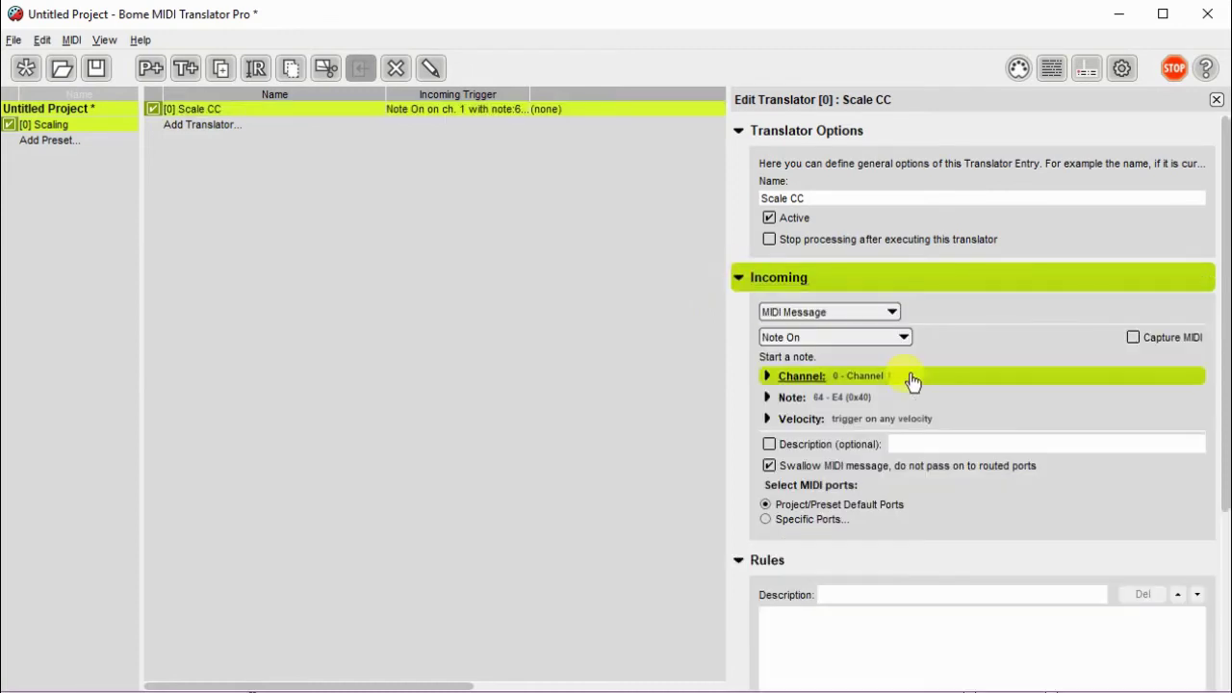
{"action": "left_click", "coordinate": [895, 313]}
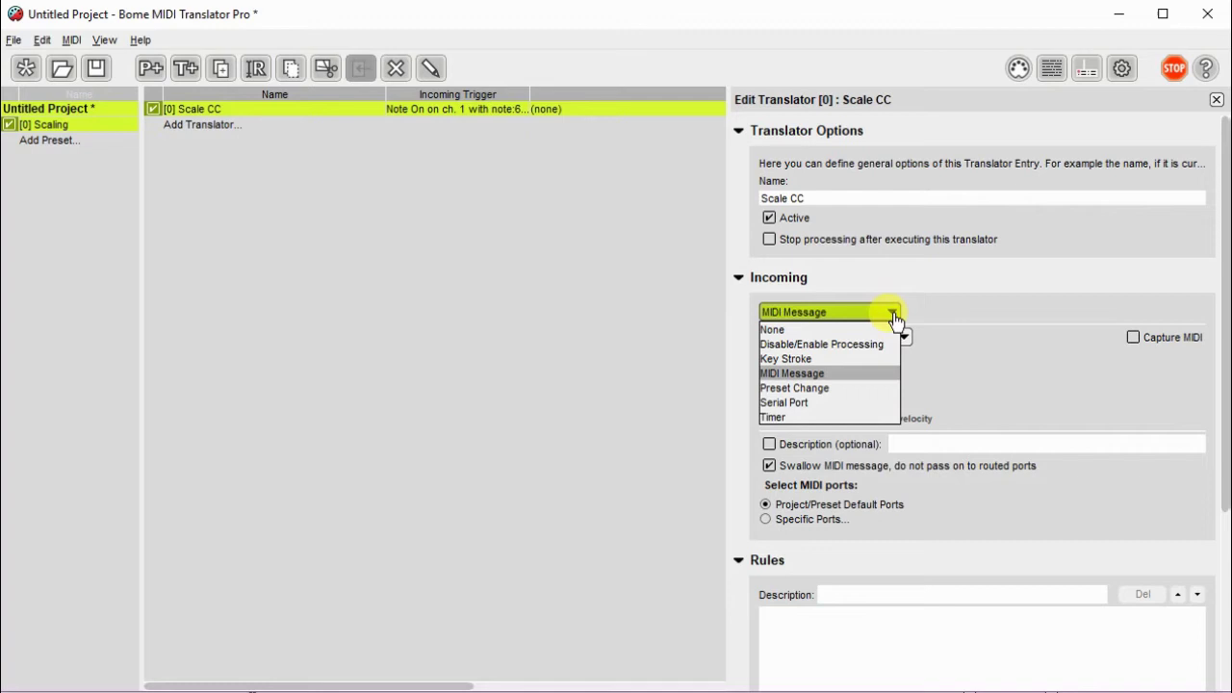
{"action": "left_click", "coordinate": [1133, 337]}
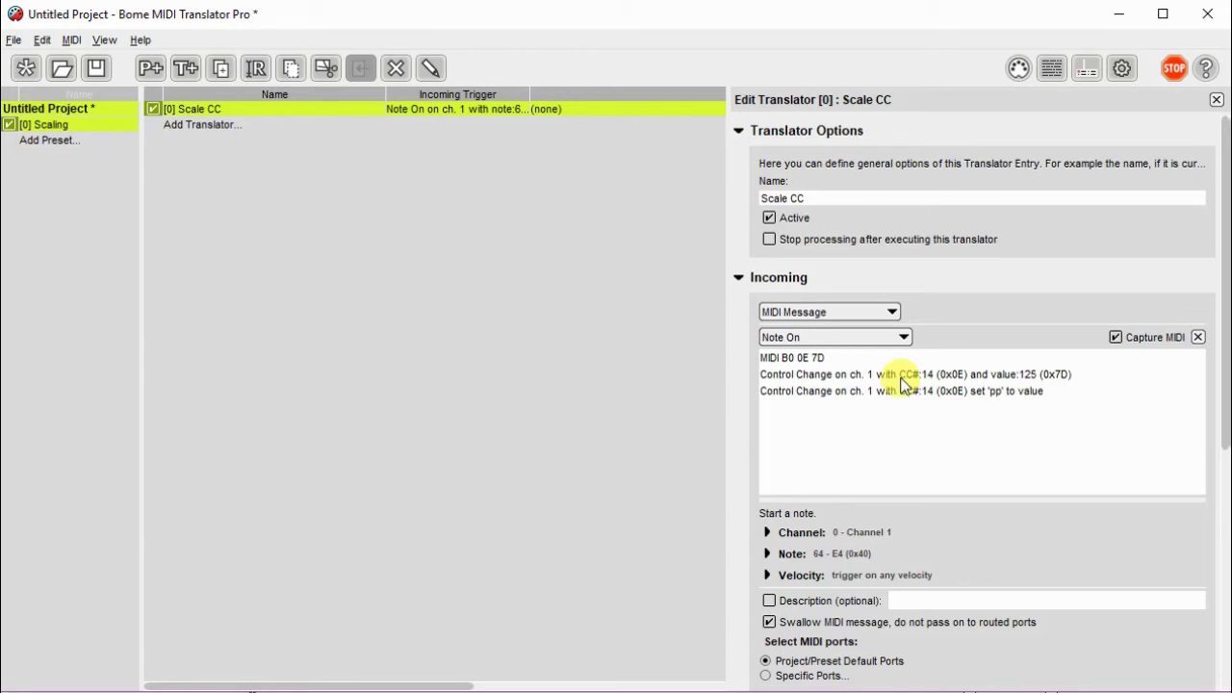
{"action": "left_click", "coordinate": [901, 376]}
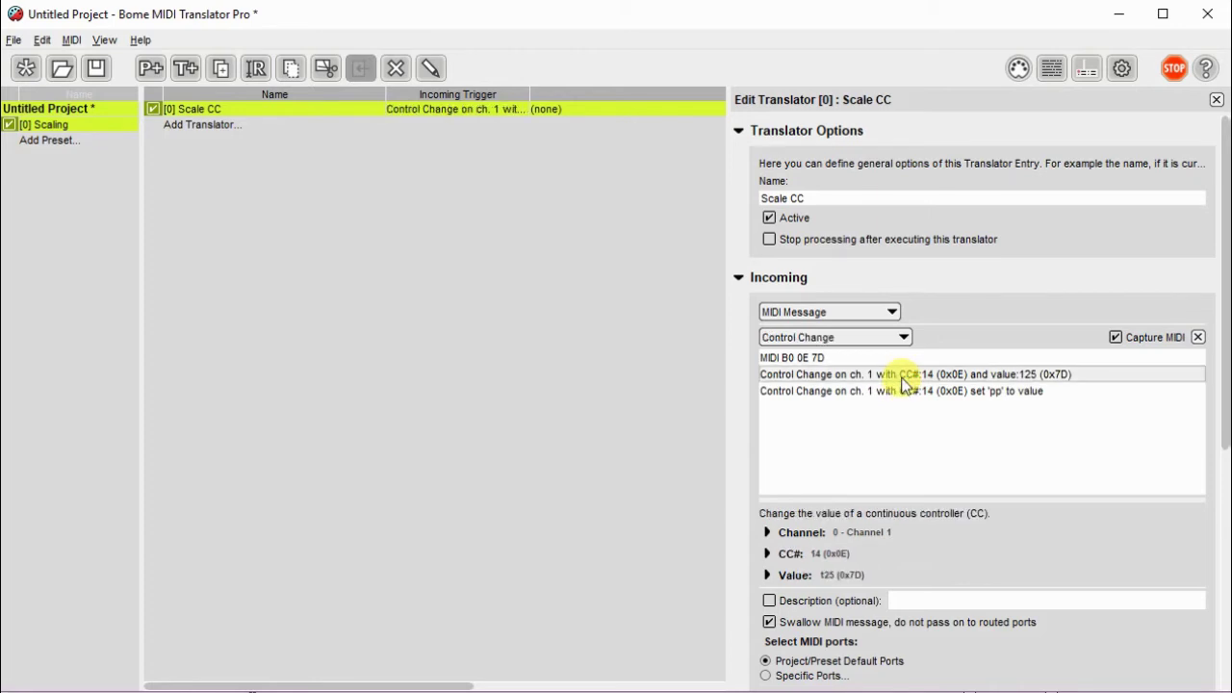
{"action": "left_click", "coordinate": [903, 391]}
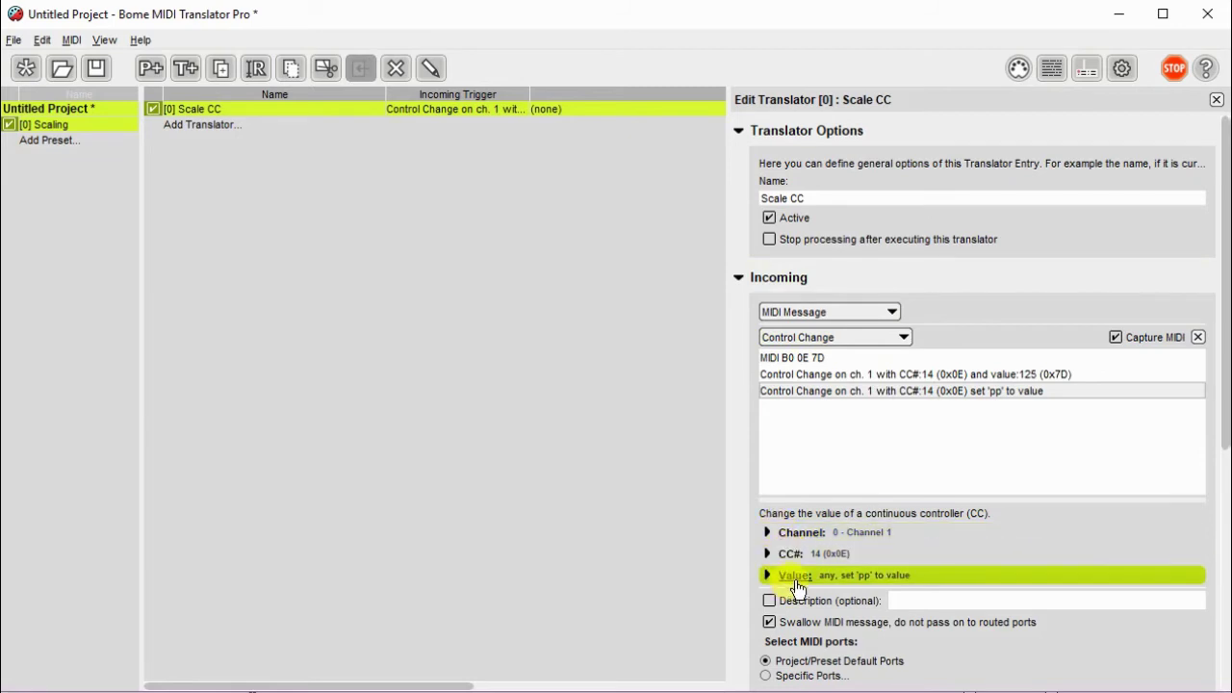
{"action": "left_click_drag", "start_coordinate": [1225, 438], "coordinate": [1225, 525]}
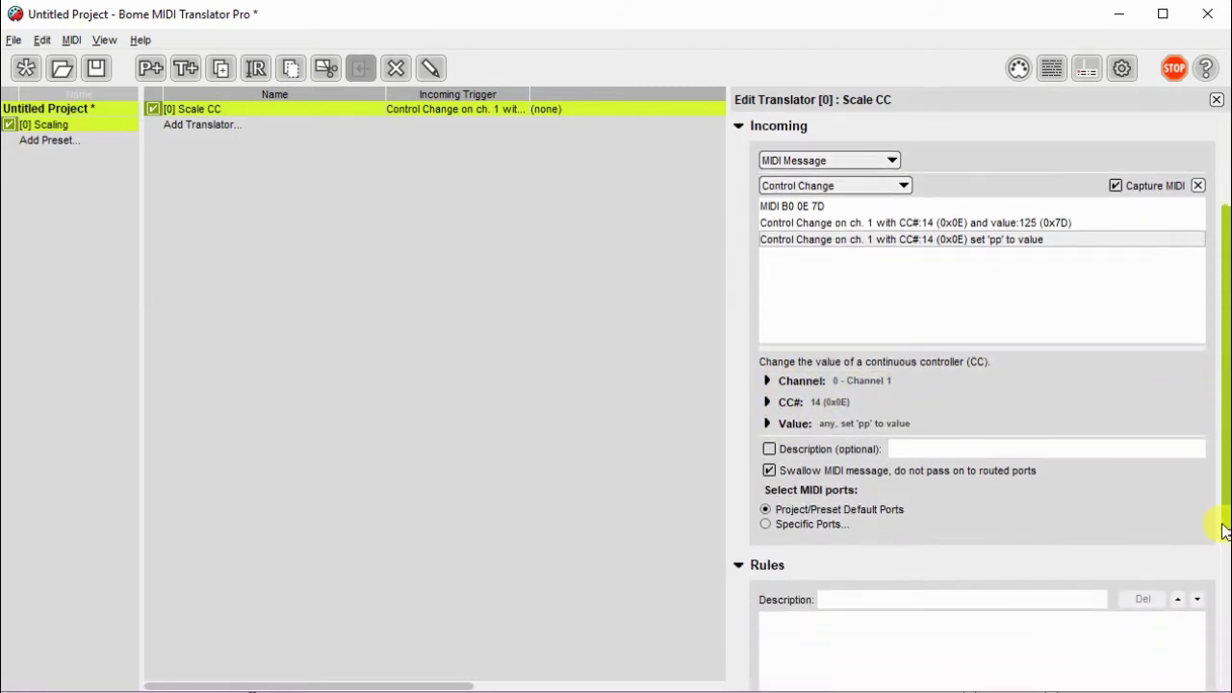
{"action": "left_click", "coordinate": [787, 429]}
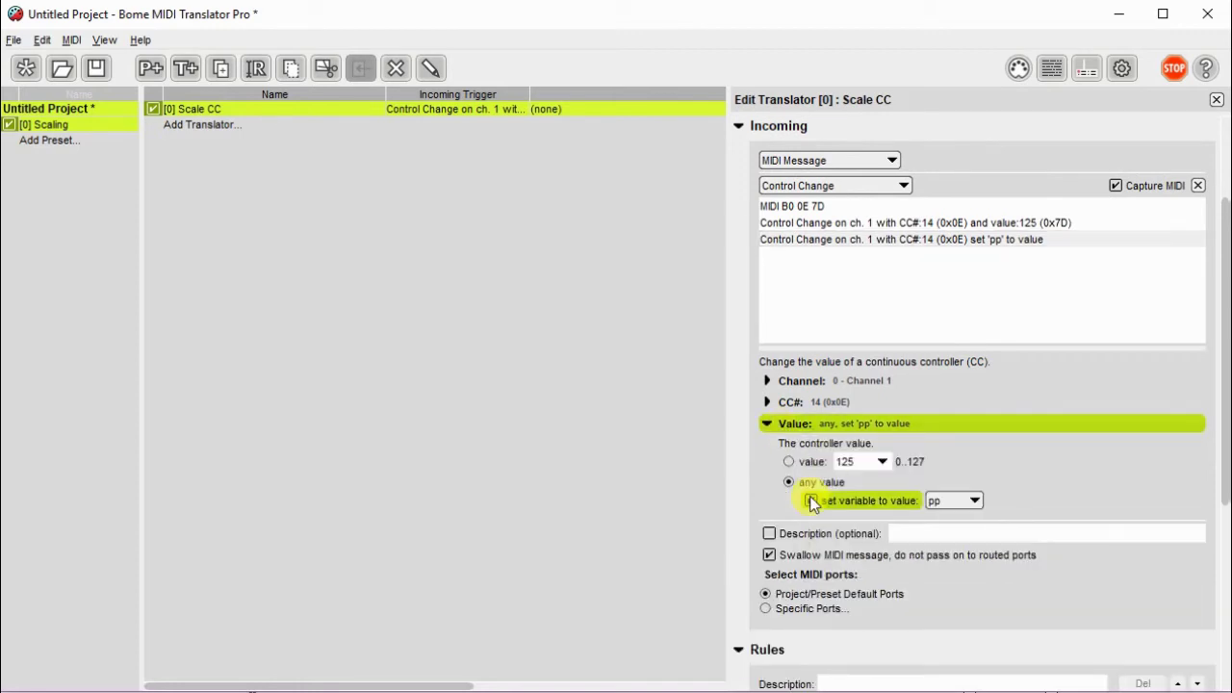
{"action": "left_click", "coordinate": [790, 402]}
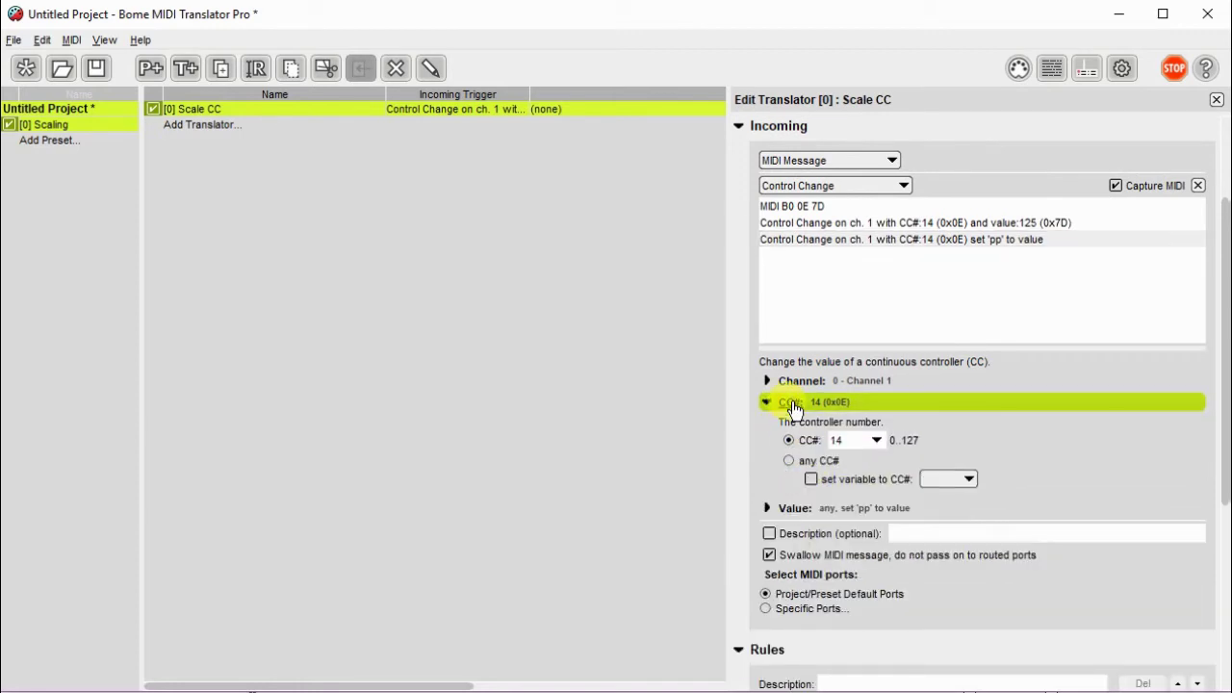
{"action": "scroll", "coordinate": [1220, 434], "scroll_direction": "down", "scroll_amount": 3}
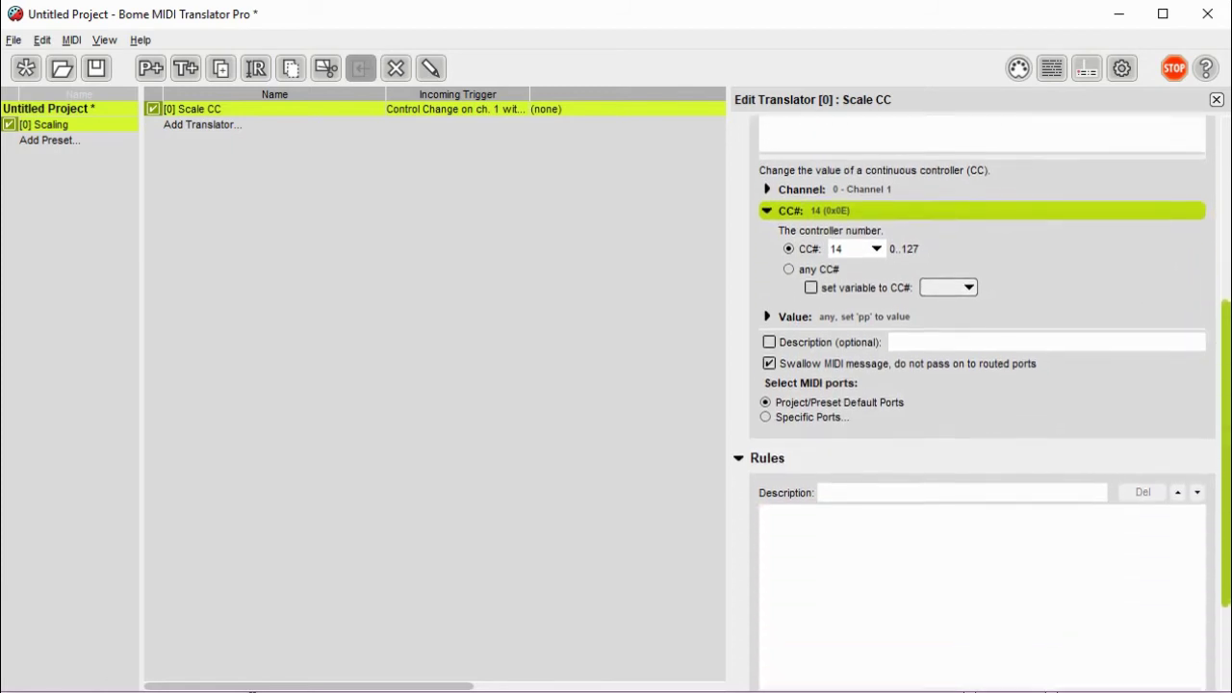
Step: Make the outgoing action a MIDI Control Change message
{"action": "left_click", "coordinate": [743, 459]}
{"action": "left_click", "coordinate": [830, 646]}
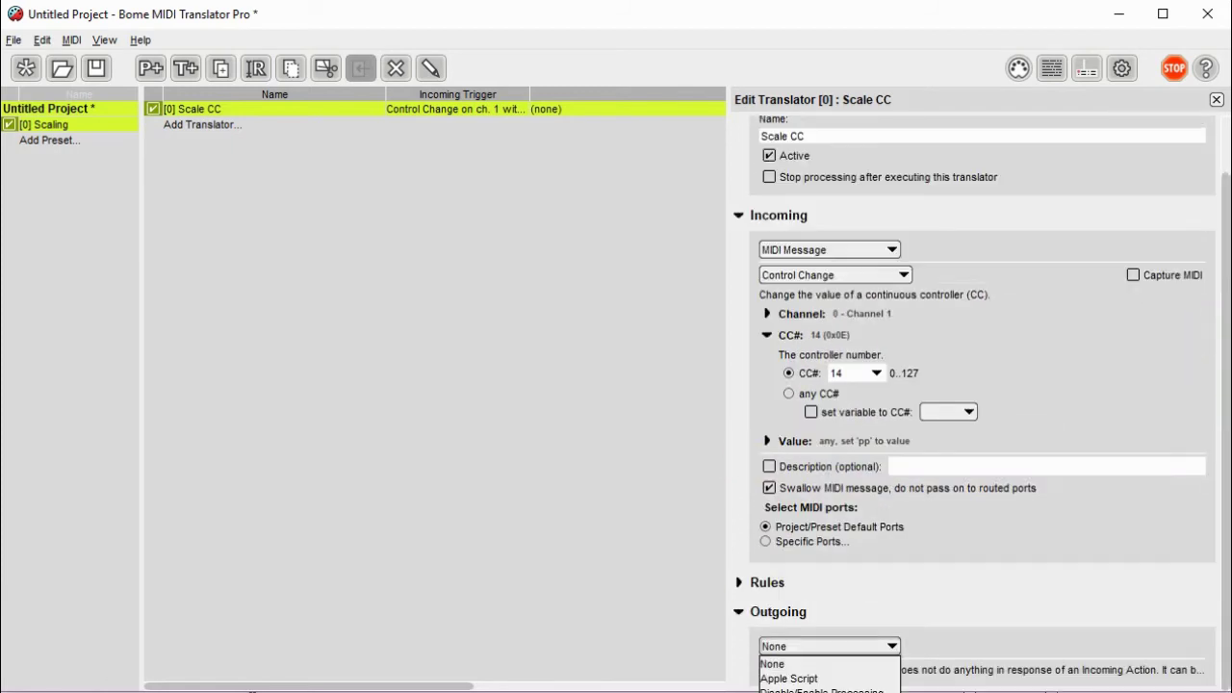
{"action": "left_click", "coordinate": [808, 689]}
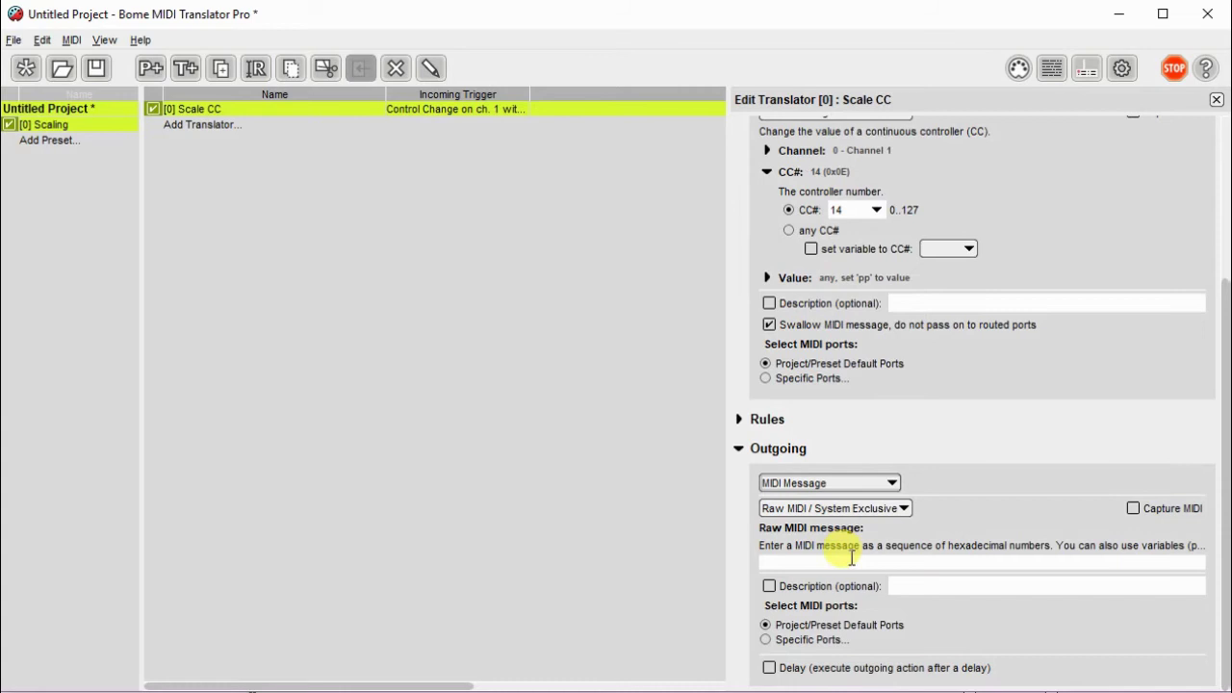
{"action": "left_click", "coordinate": [899, 516]}
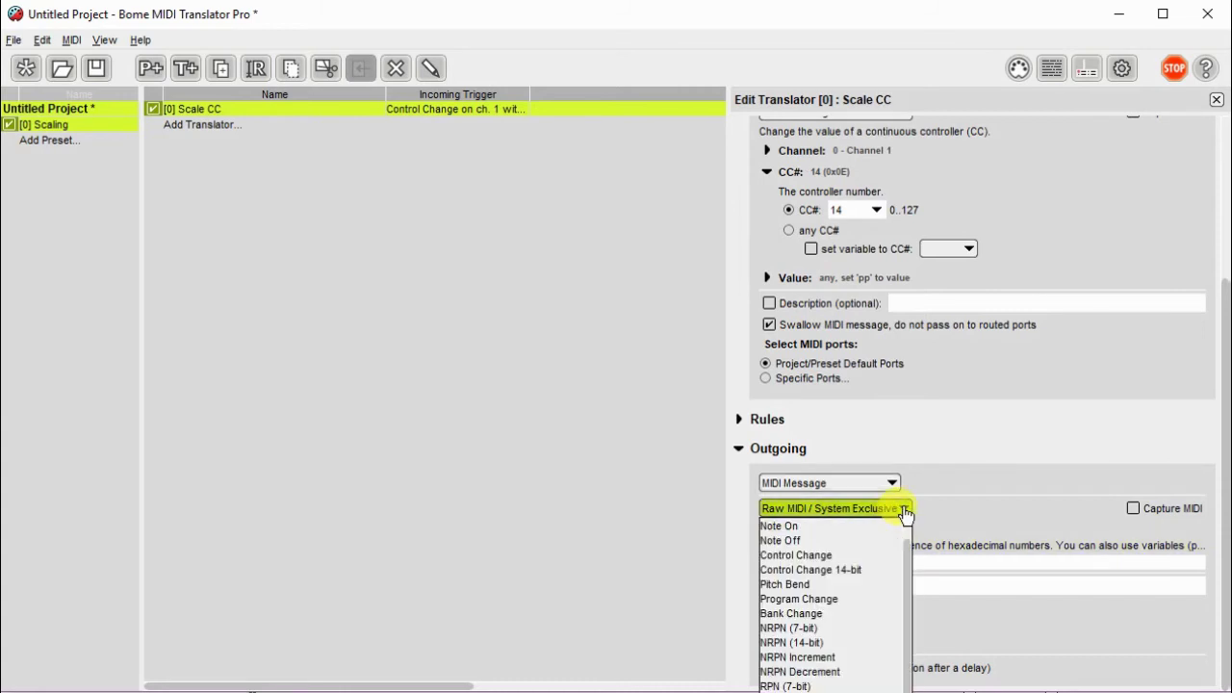
{"action": "left_click", "coordinate": [871, 555]}
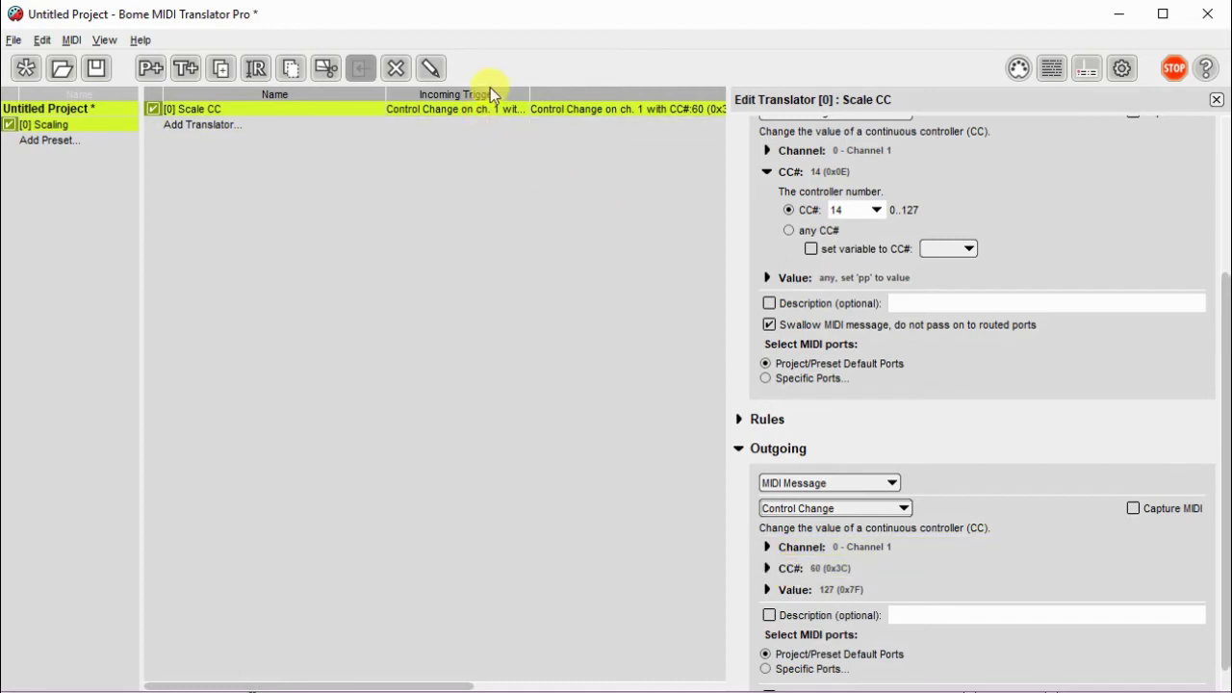
{"action": "left_click_drag", "start_coordinate": [532, 91], "coordinate": [632, 90]}
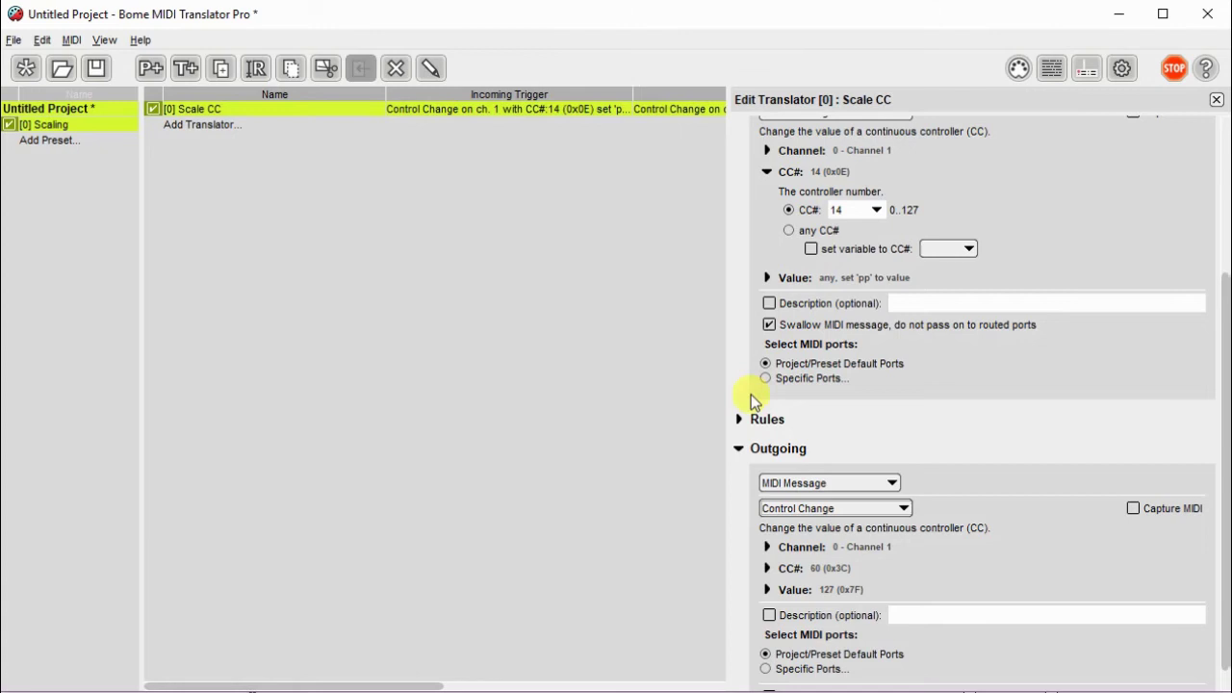
Step: Set the outgoing controller number to 14 and its value to variable qq
{"action": "left_click", "coordinate": [781, 563]}
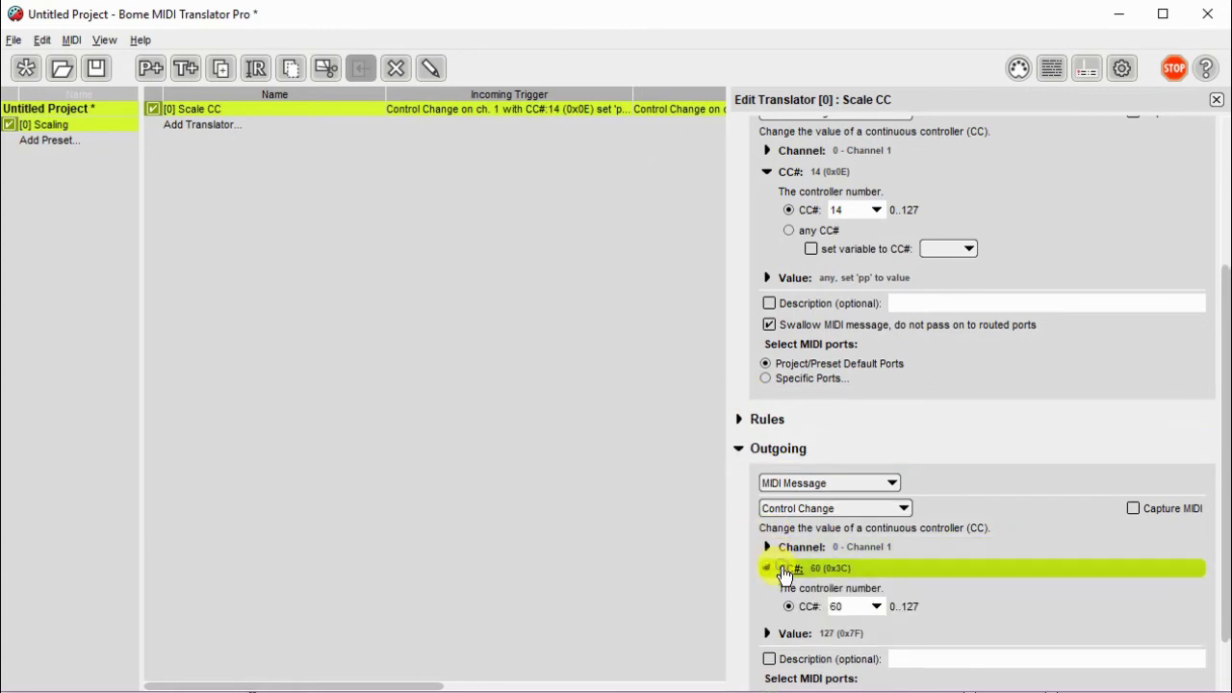
{"action": "double_click", "coordinate": [837, 606]}
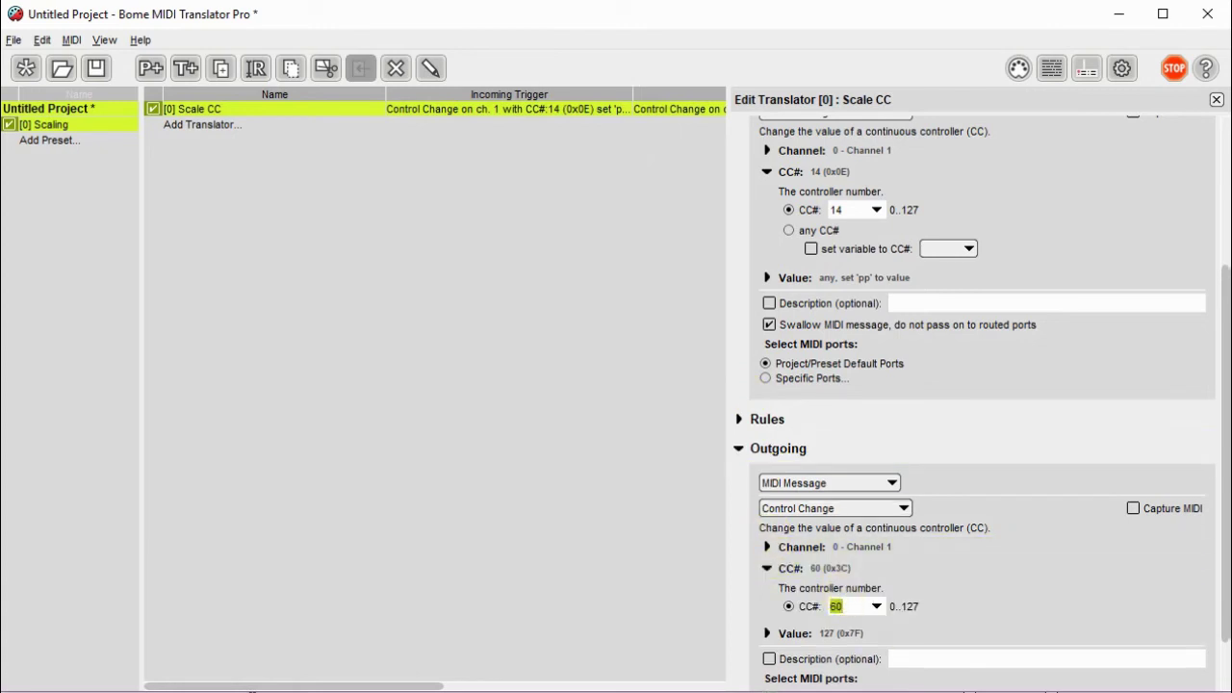
{"action": "type", "text": "14"}
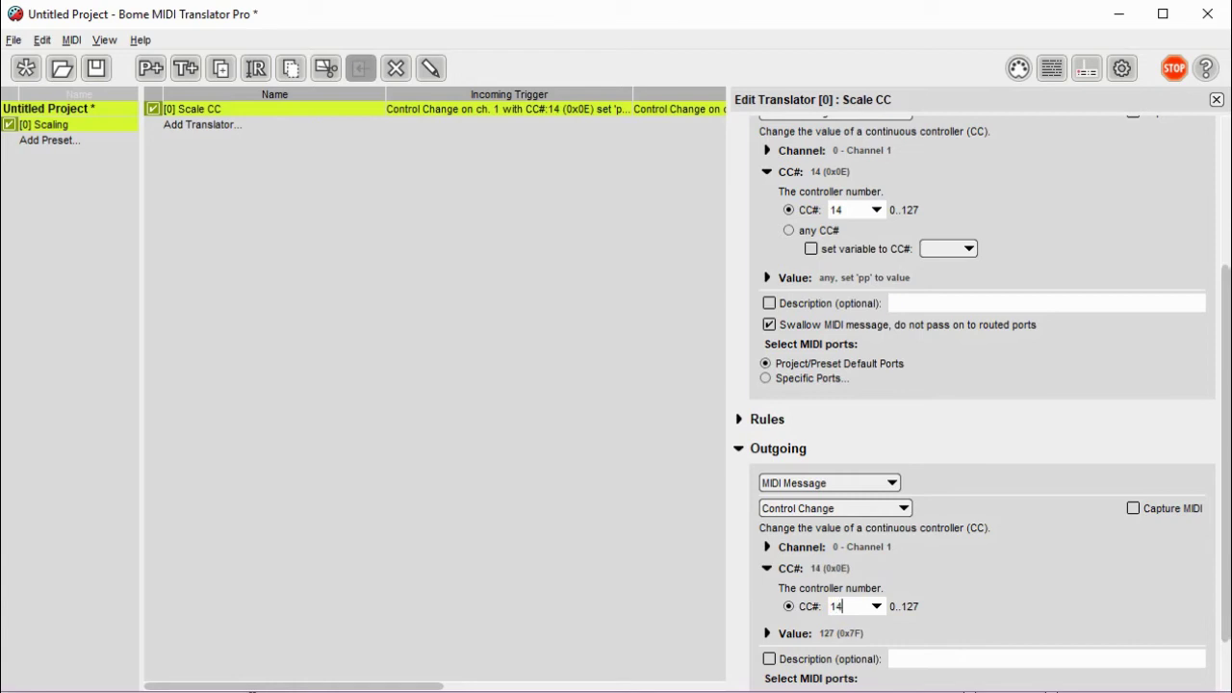
{"action": "left_click", "coordinate": [768, 633]}
{"action": "double_click", "coordinate": [852, 627]}
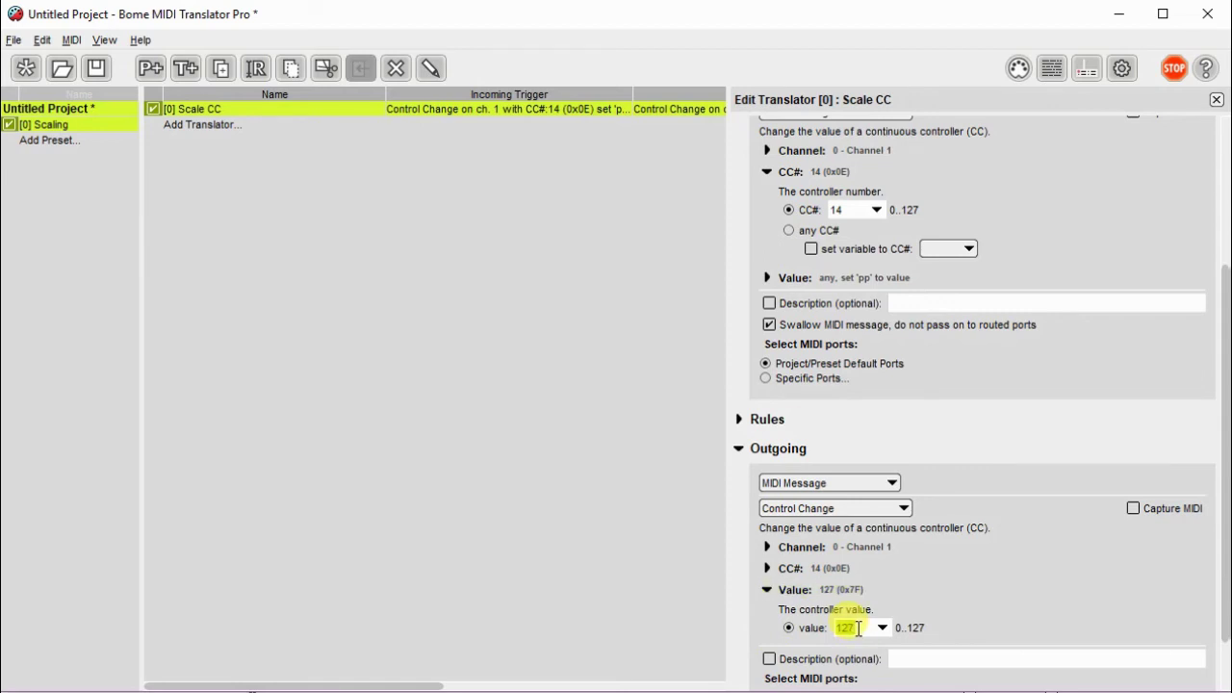
{"action": "type", "text": "qq"}
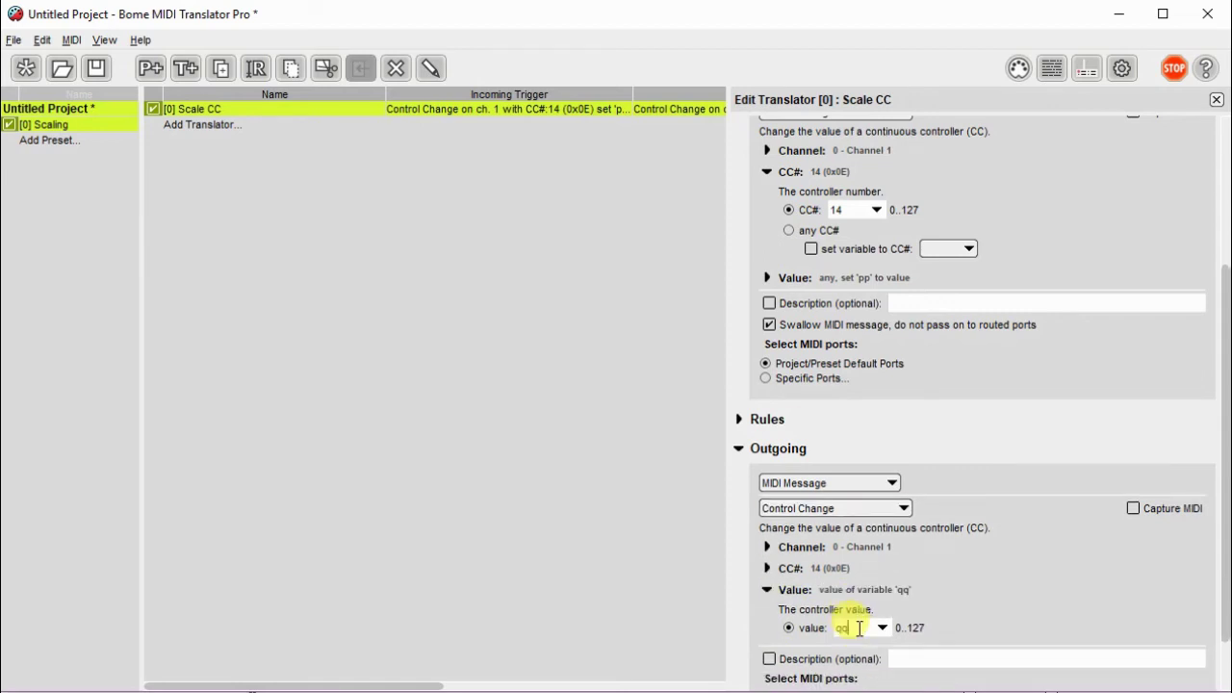
{"action": "scroll", "coordinate": [836, 641], "scroll_direction": "down", "scroll_amount": 2}
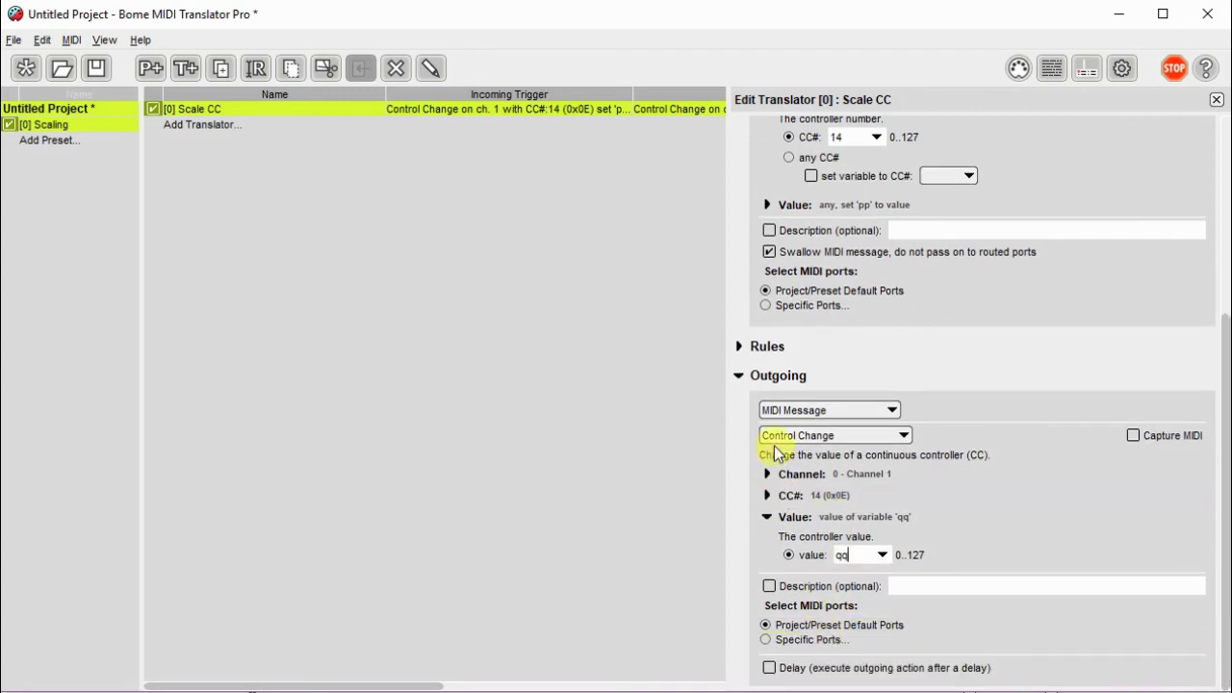
Step: Add a comment about multiplying by the output range, then the rule qq=pp*71
{"action": "left_click", "coordinate": [738, 347]}
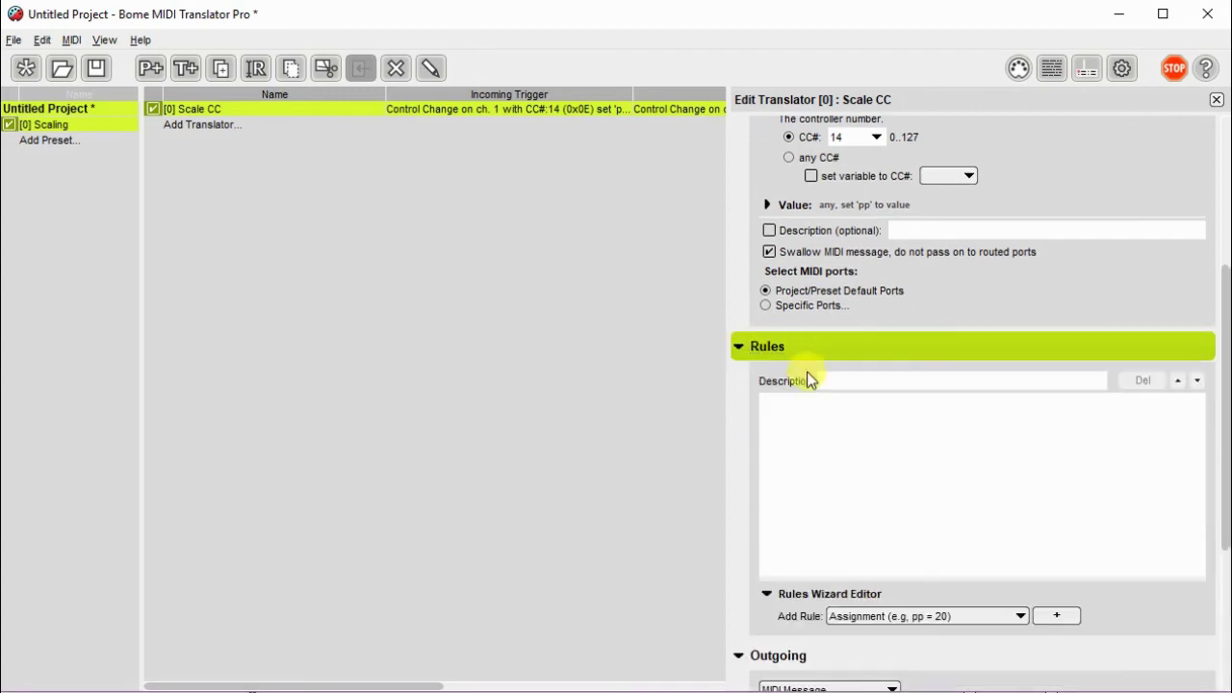
{"action": "left_click", "coordinate": [799, 394]}
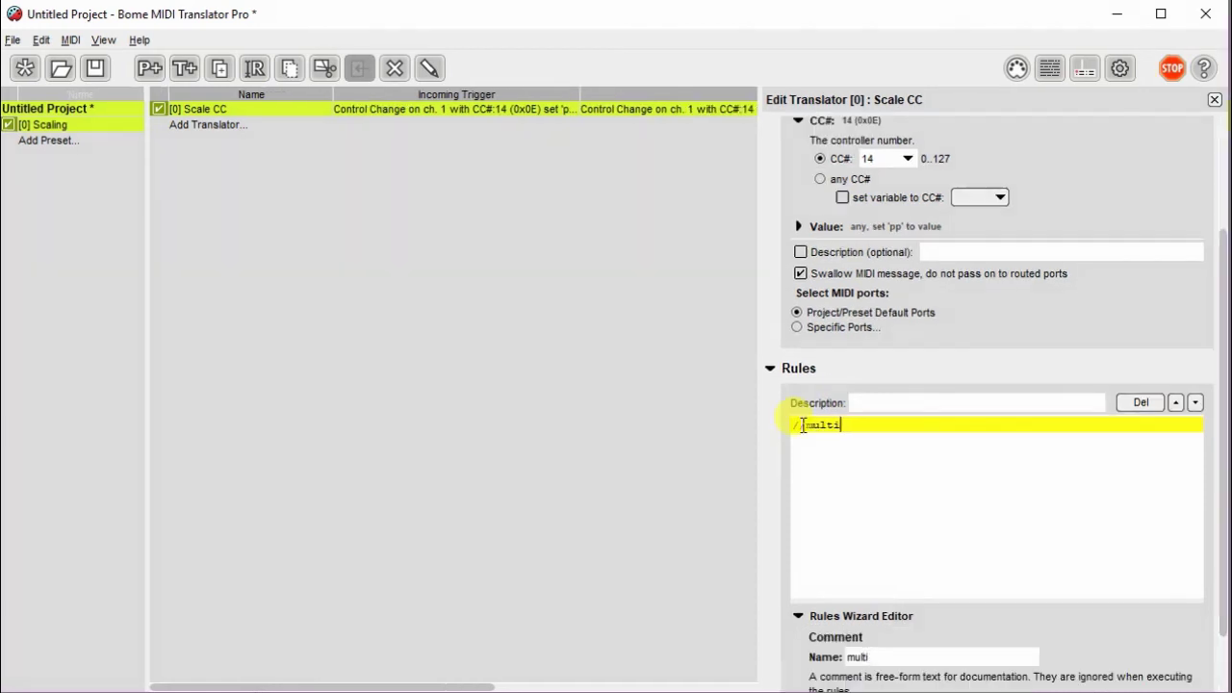
{"action": "type", "text": "ply input val"}
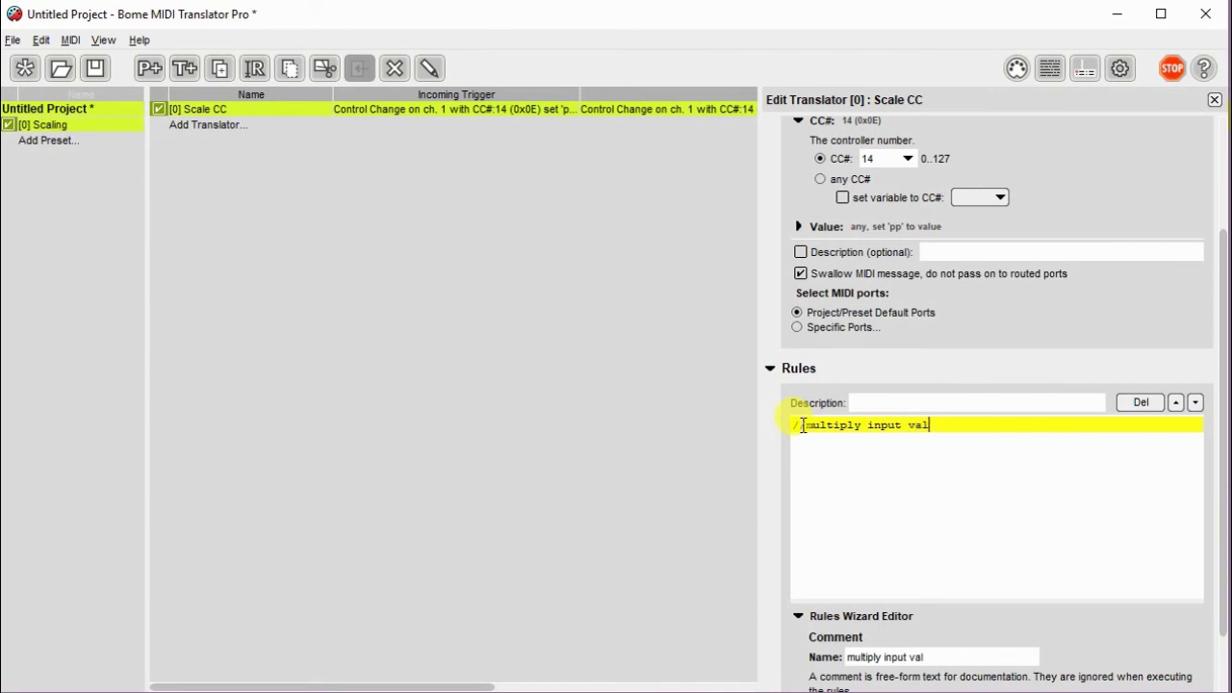
{"action": "type", "text": "ue by output ran"}
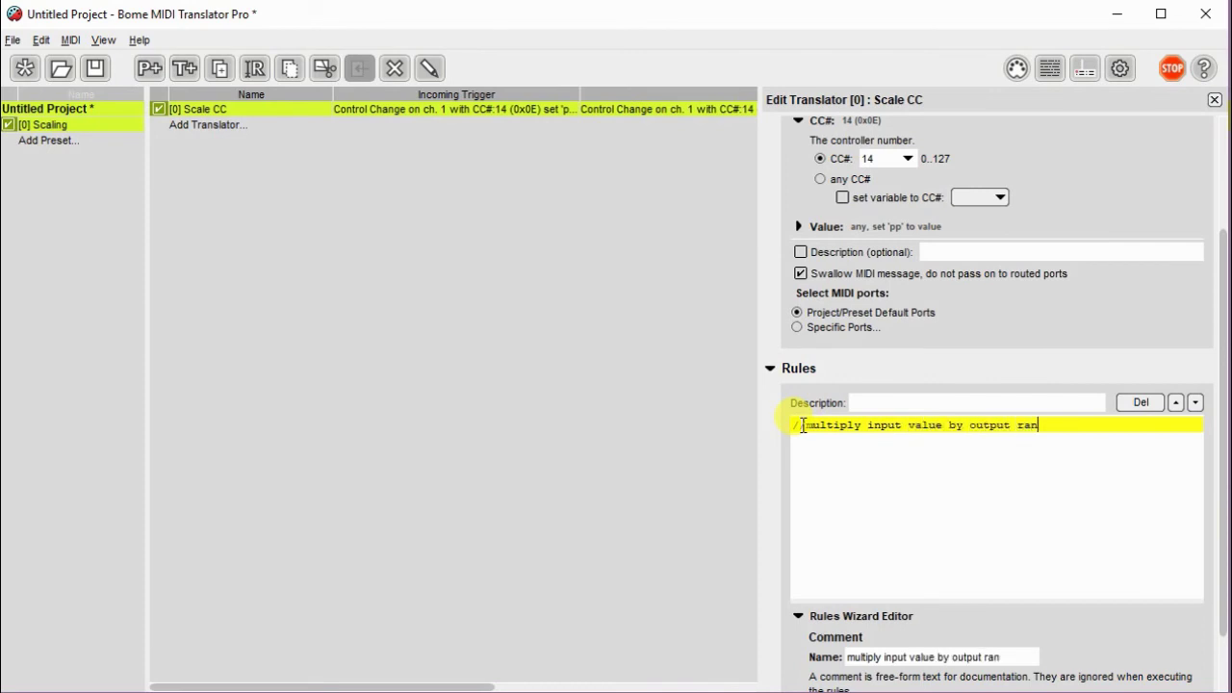
{"action": "type", "text": "ge"}
{"action": "key", "text": "Return"}
{"action": "type", "text": "qq=pp*71"}
Step: Add commented rules qq=qq/128 and qq=qq+20 for the input range division and offset
{"action": "key", "text": "Return"}
{"action": "type", "text": "//"}
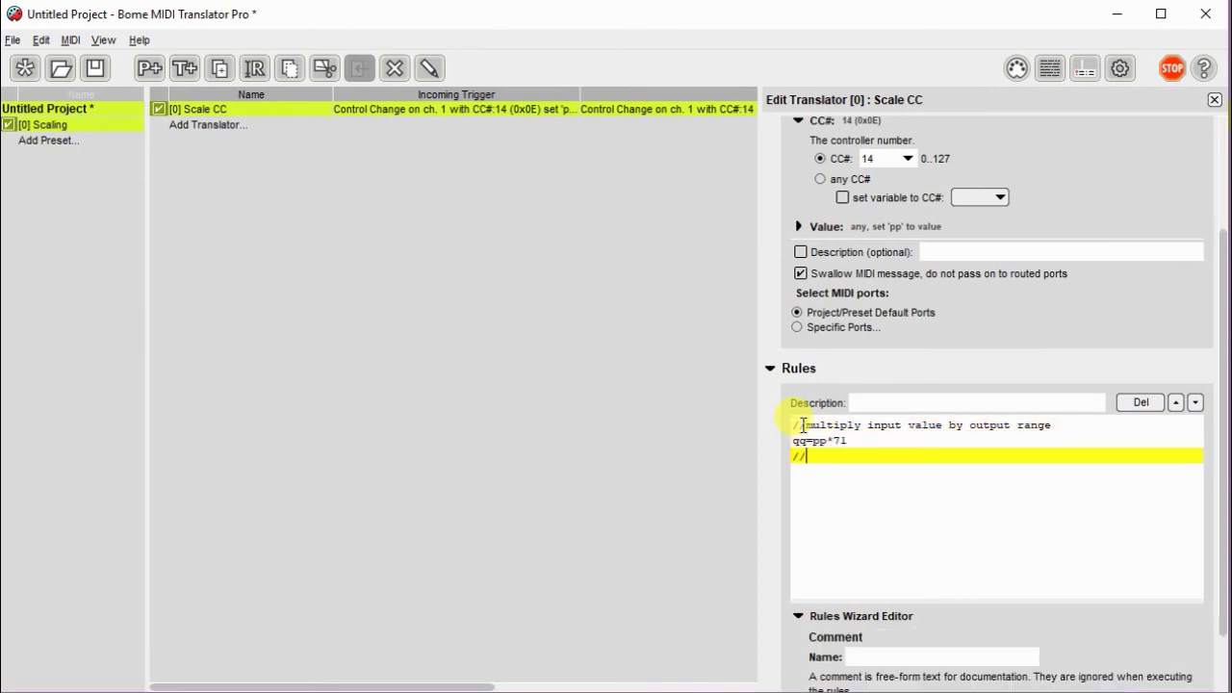
{"action": "type", "text": "now divide by i"}
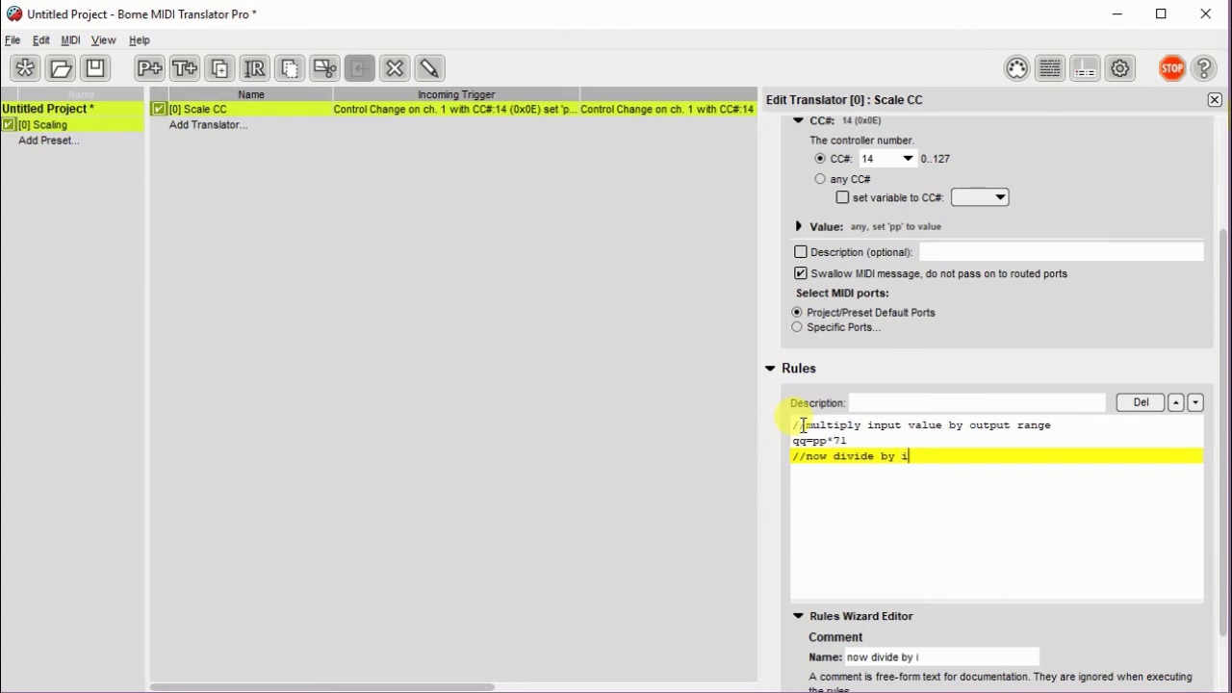
{"action": "type", "text": "nput range"}
{"action": "key", "text": "Return"}
{"action": "type", "text": "qq=qq"}
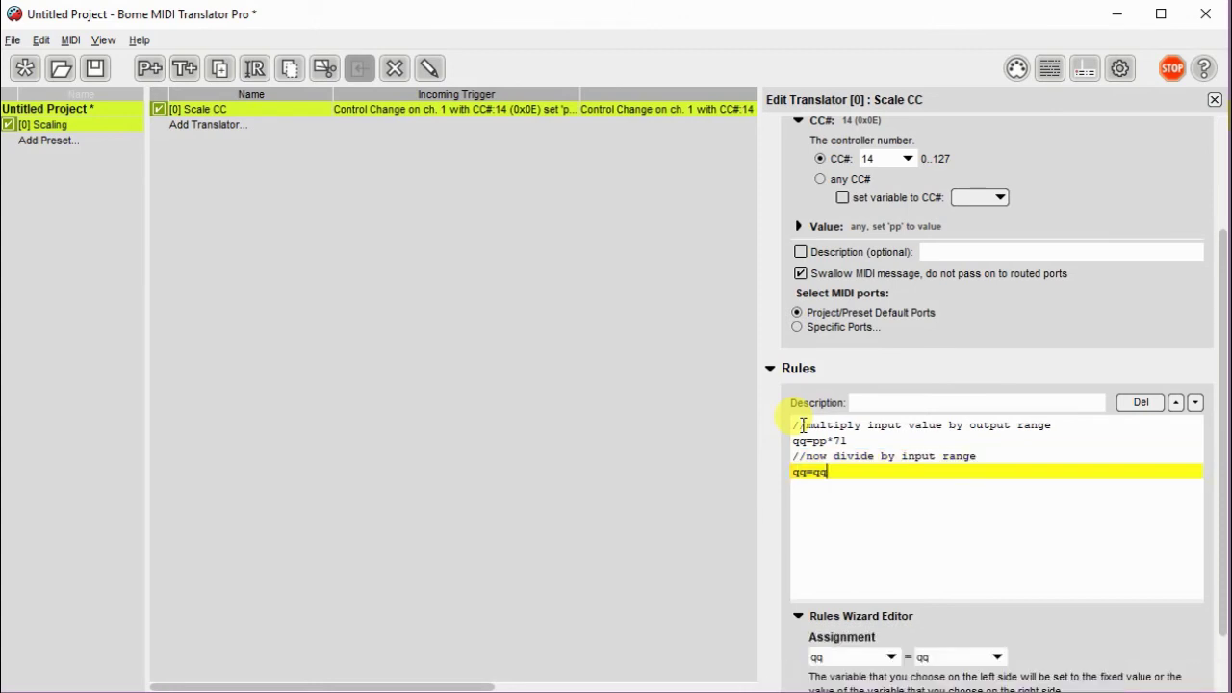
{"action": "type", "text": "/128"}
{"action": "key", "text": "Return"}
{"action": "type", "text": "//add the "}
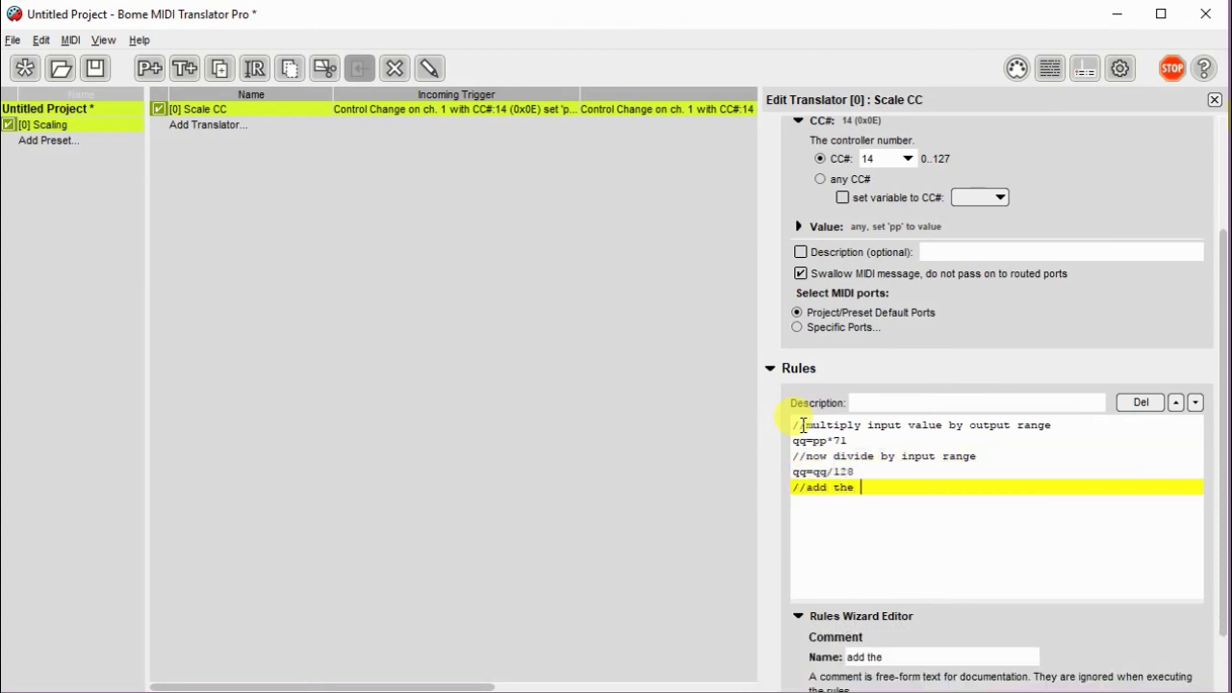
{"action": "type", "text": "offset"}
{"action": "key", "text": "Return"}
{"action": "type", "text": "qq=qq+20"}
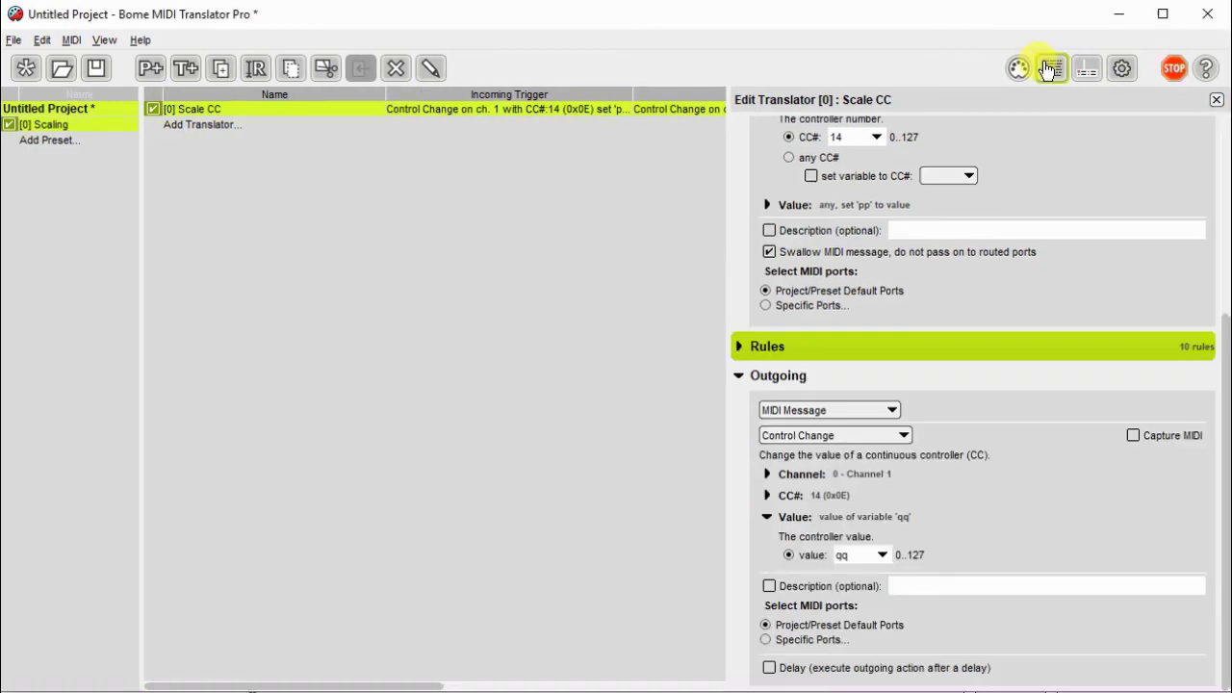
Step: Open the Log Window and turn off logging of Rules entries
{"action": "left_click", "coordinate": [1050, 67]}
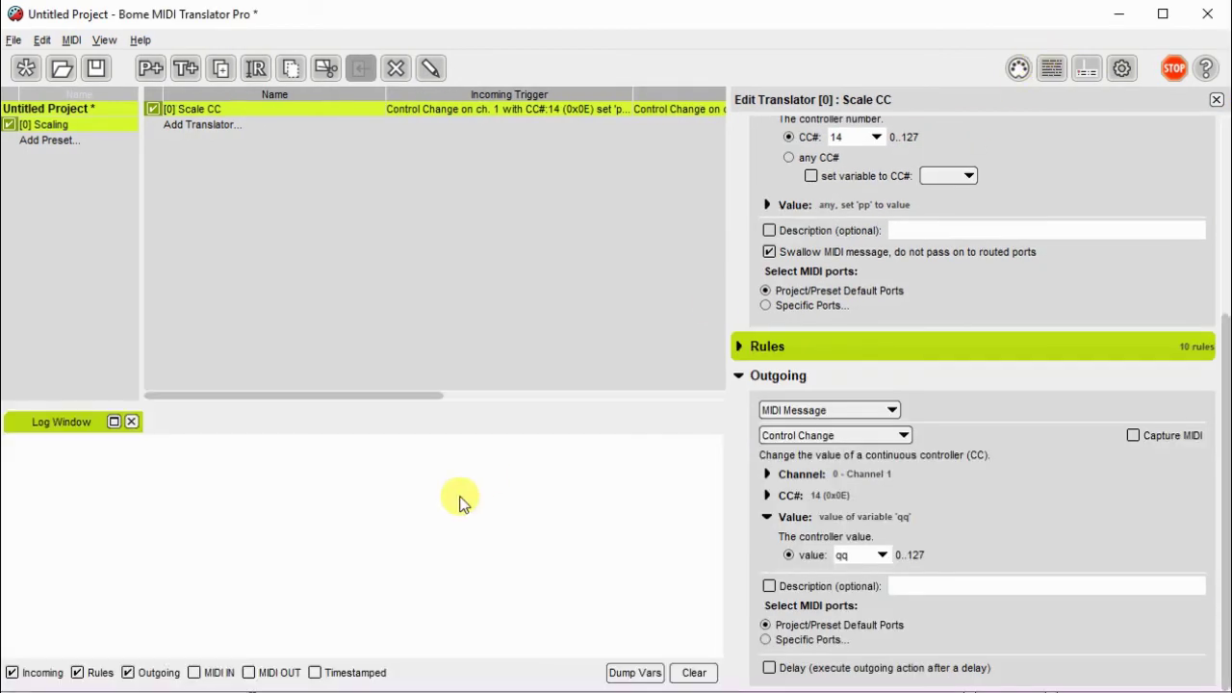
{"action": "left_click", "coordinate": [95, 676]}
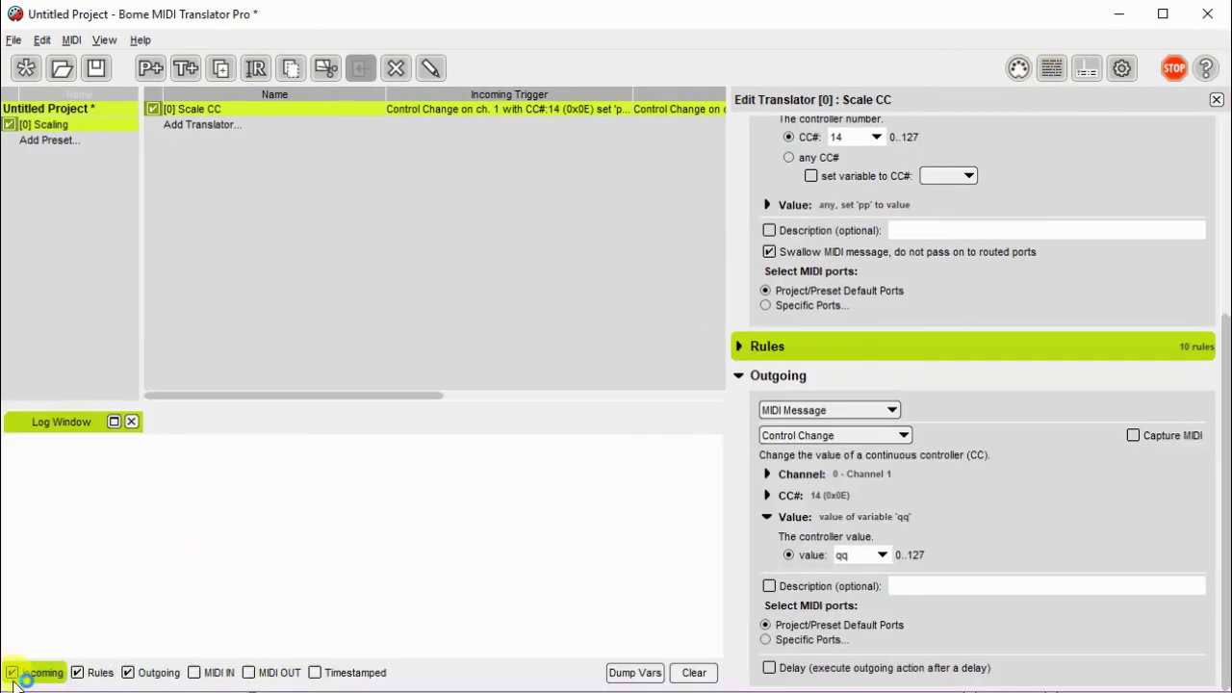
{"action": "left_click", "coordinate": [80, 676]}
{"action": "left_click", "coordinate": [80, 676]}
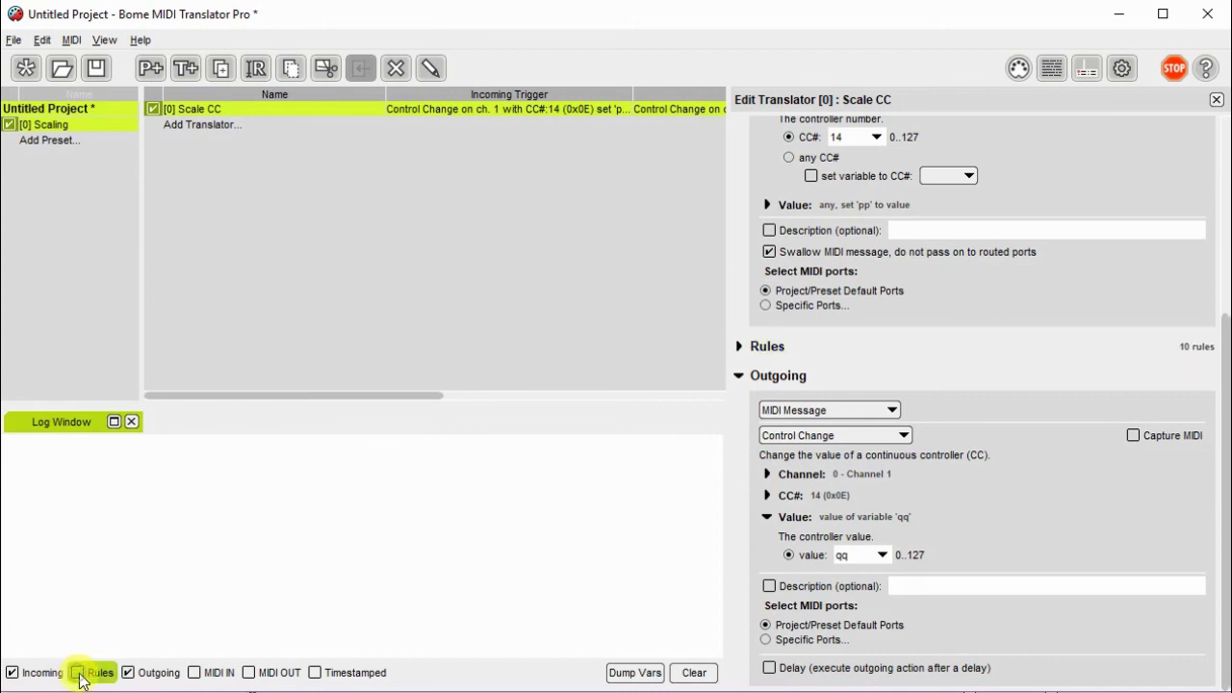